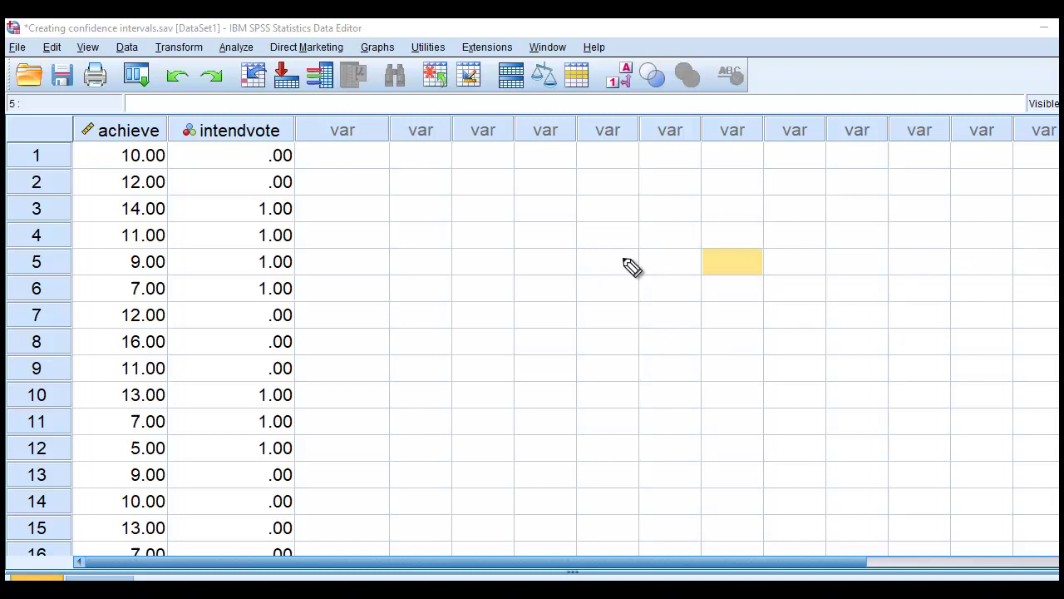
Annotate the screen with the proportion formula p = f/n and circle the intendvote column header.
mouse_move(617, 264)
mouse_down()
mouse_move(608, 300)
mouse_move(626, 271)
mouse_move(613, 281)
mouse_move(646, 275)
mouse_up()
mouse_move(691, 240)
mouse_down()
mouse_move(682, 232)
mouse_move(679, 250)
mouse_move(688, 244)
mouse_move(703, 265)
mouse_move(687, 301)
mouse_move(702, 303)
mouse_up()
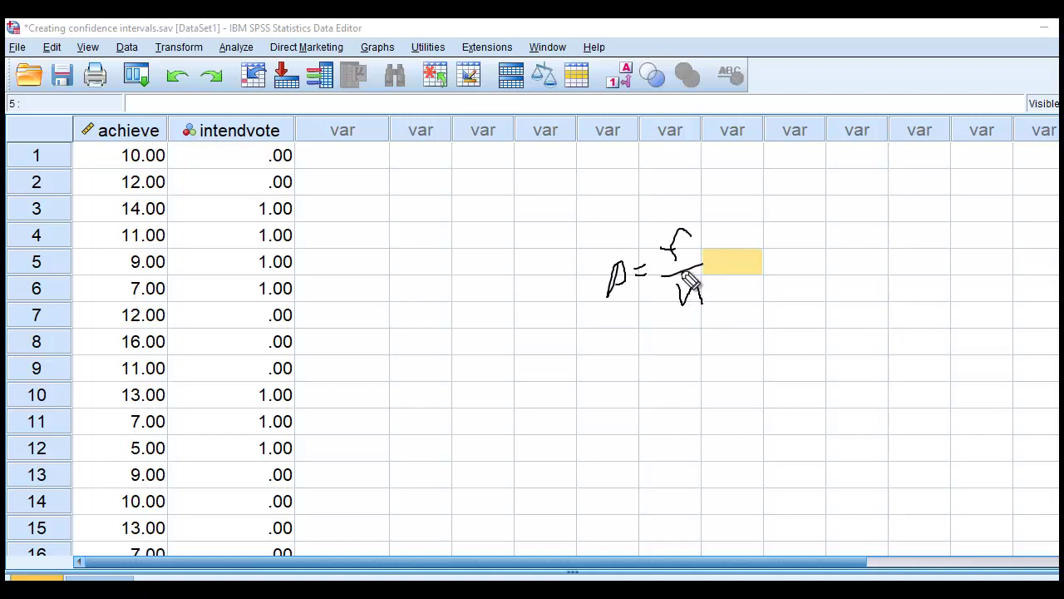
mouse_move(218, 138)
mouse_down()
mouse_move(273, 150)
mouse_move(296, 125)
mouse_move(236, 106)
mouse_move(193, 133)
mouse_move(230, 152)
mouse_up()
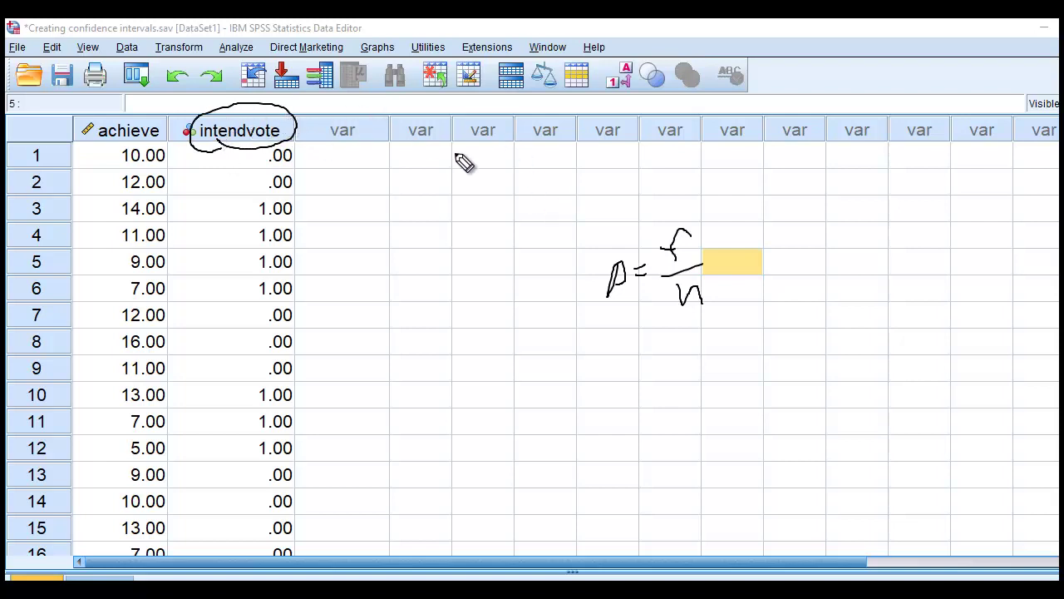
drag(257, 107, 295, 137)
Mark intendvote code .00 as 'no' and 1.00 as 'yes', then clear the annotations.
drag(265, 167, 294, 167)
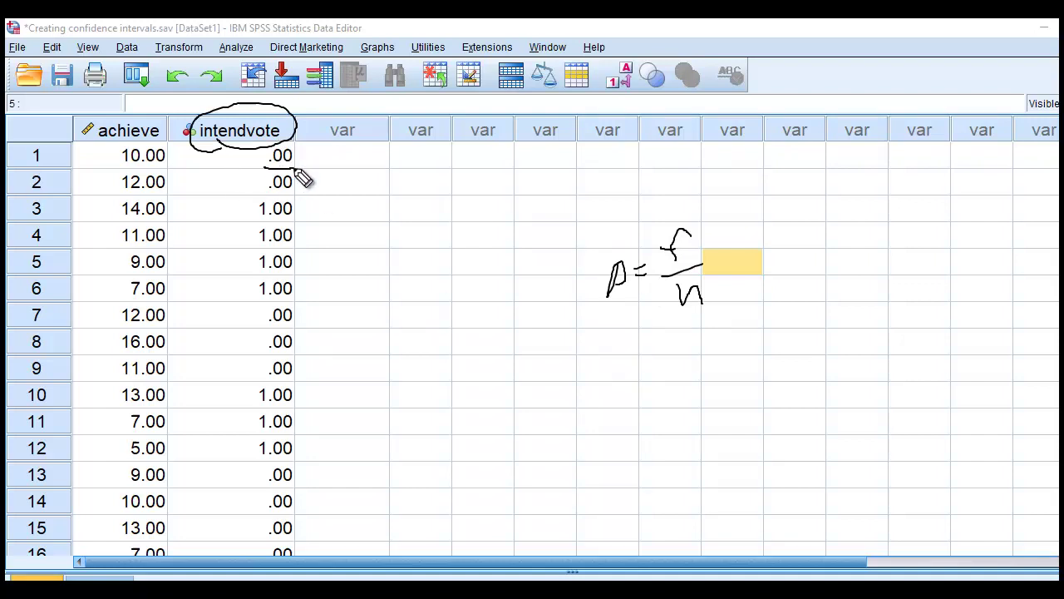
drag(265, 221, 296, 221)
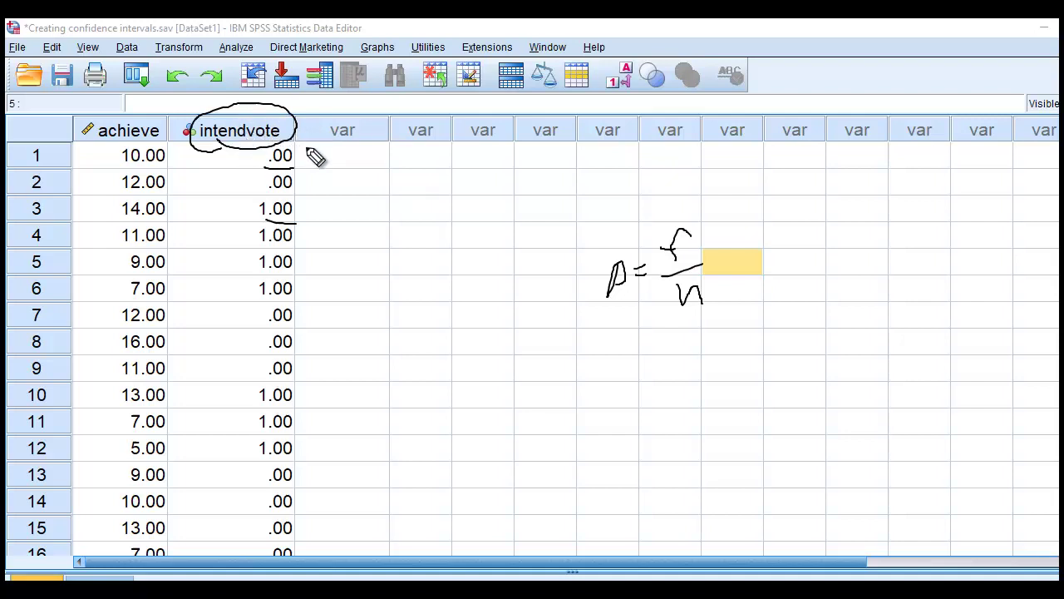
drag(300, 153, 323, 148)
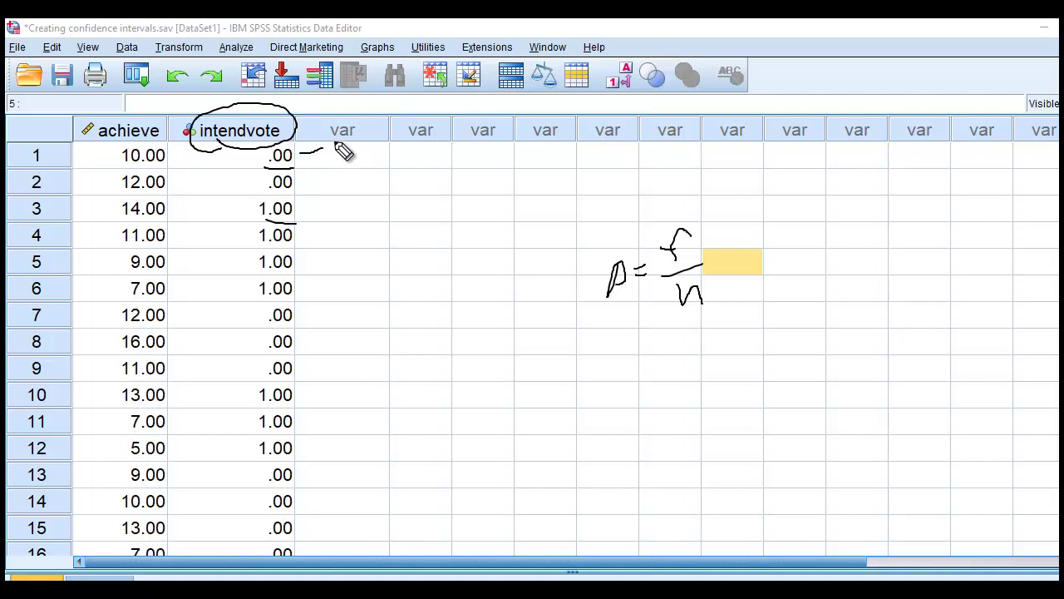
mouse_move(335, 155)
mouse_down()
mouse_move(370, 143)
mouse_move(366, 153)
mouse_up()
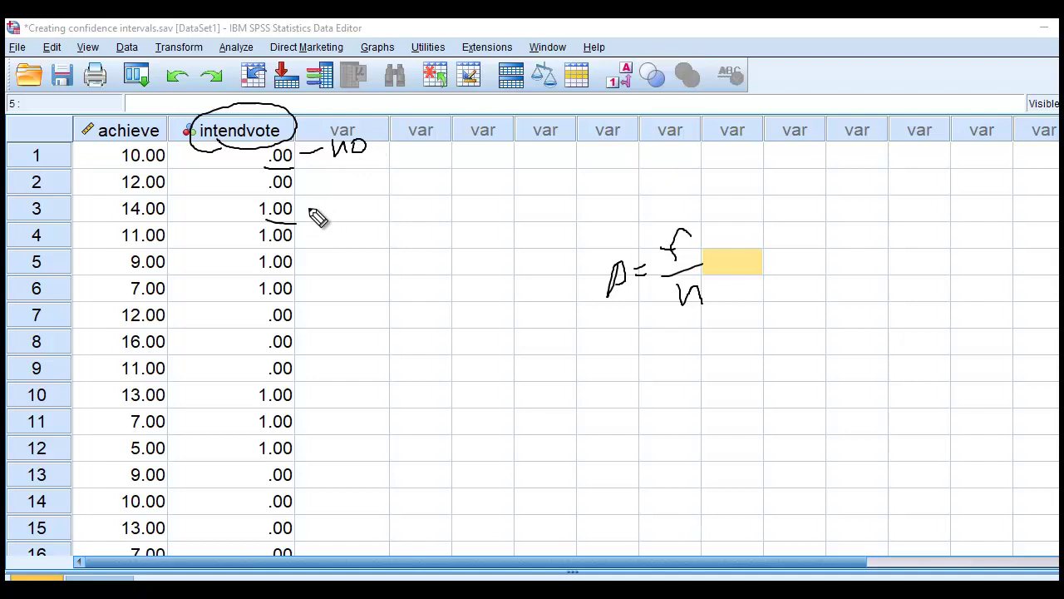
mouse_move(308, 210)
mouse_down()
mouse_move(371, 205)
mouse_move(387, 186)
mouse_move(379, 204)
mouse_up()
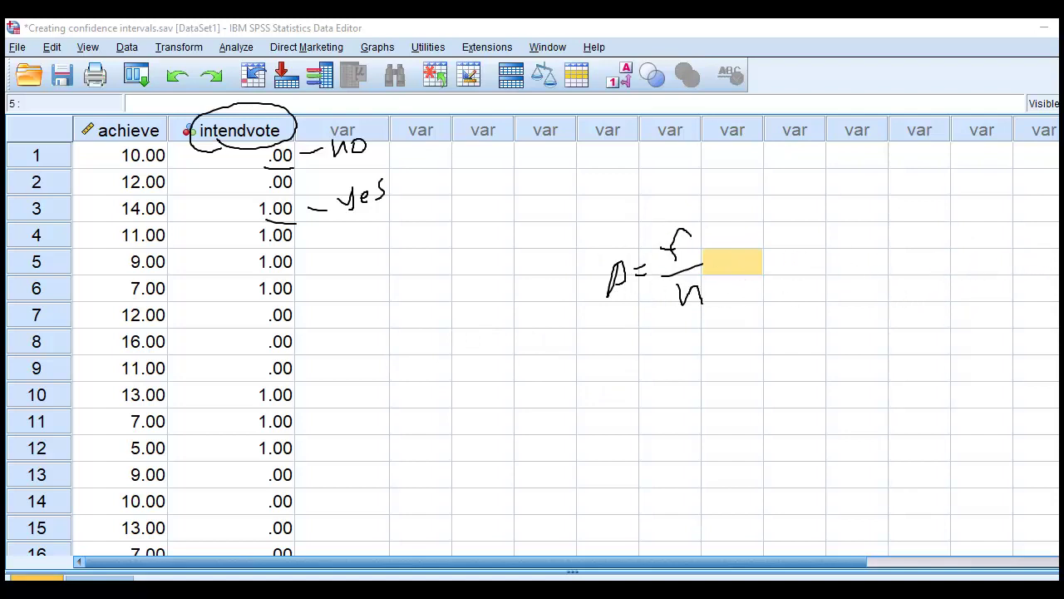
key(Escape)
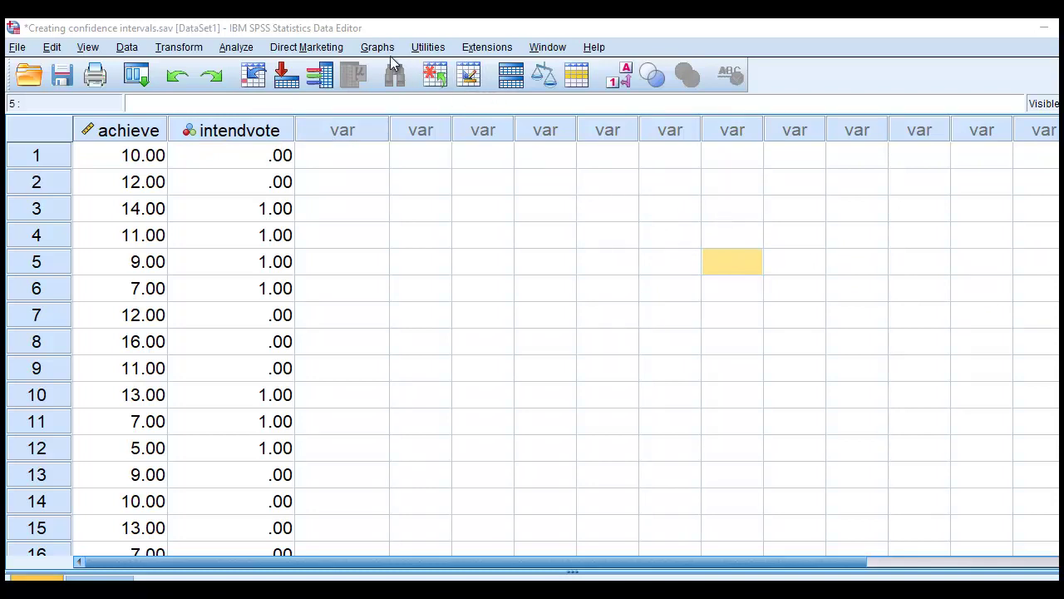
Start a One Sample nonparametric test and move achieve out of Test Fields, leaving intendvote.
click(234, 47)
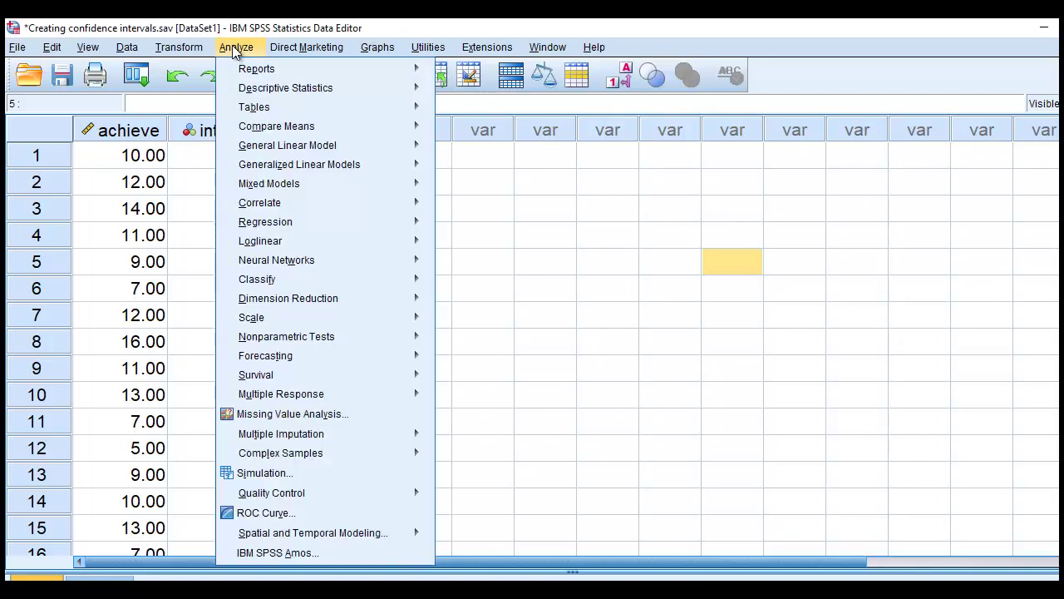
mouse_move(418, 341)
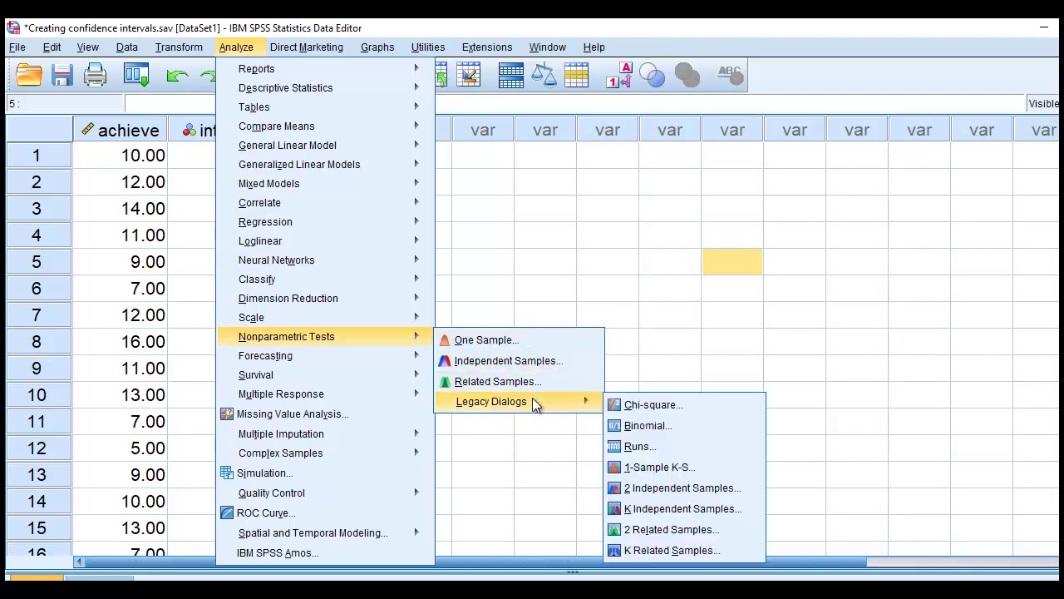
click(518, 339)
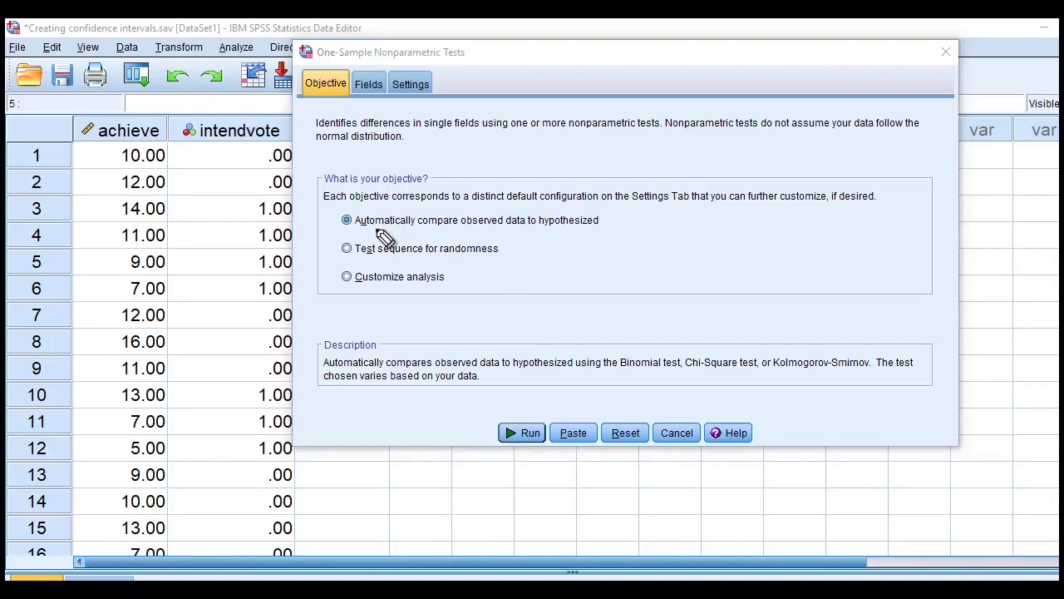
drag(366, 232, 580, 231)
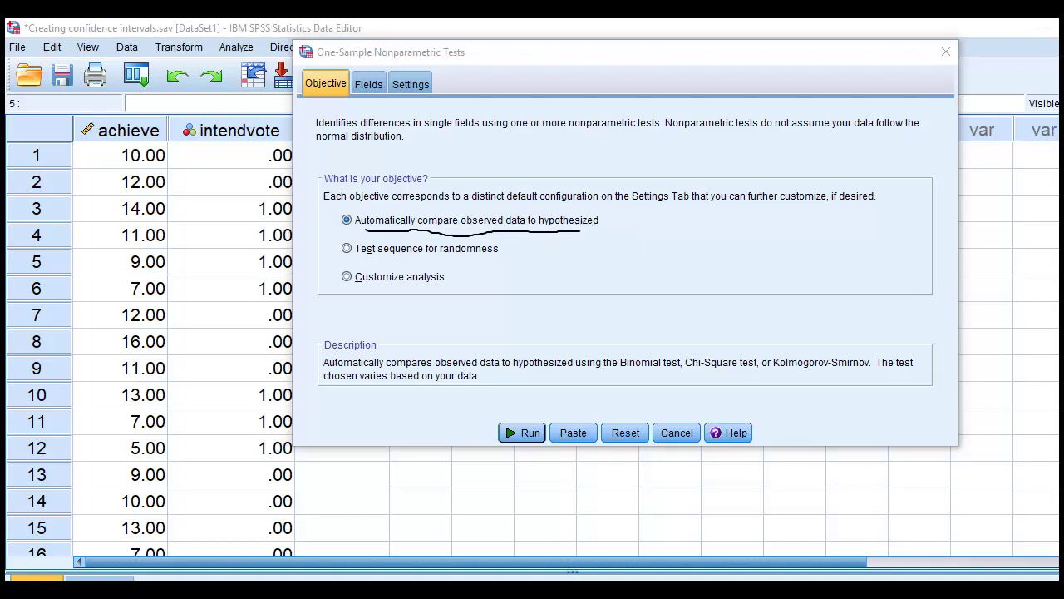
click(369, 84)
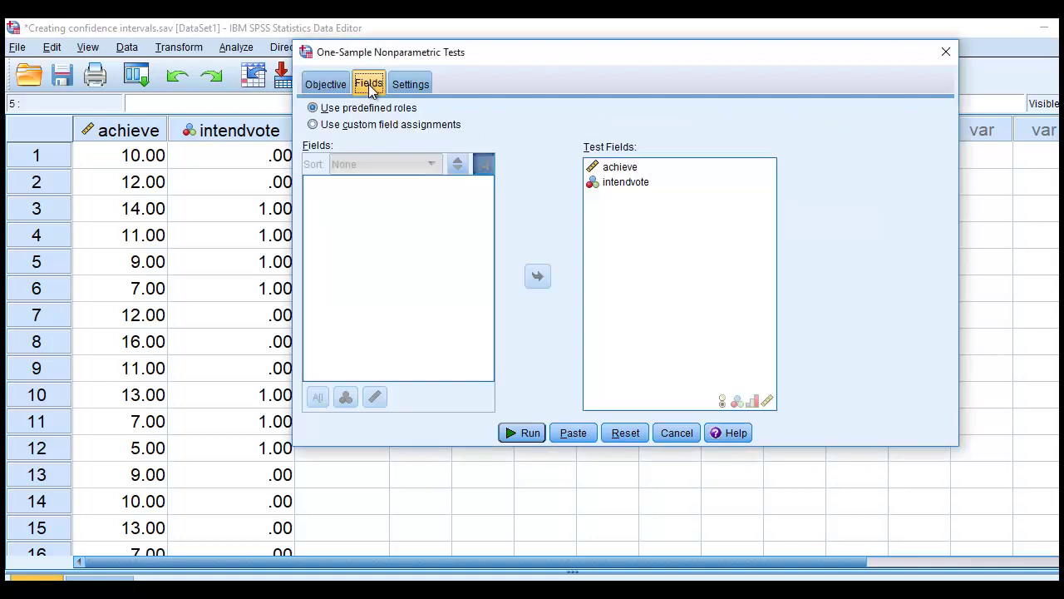
click(628, 170)
click(539, 275)
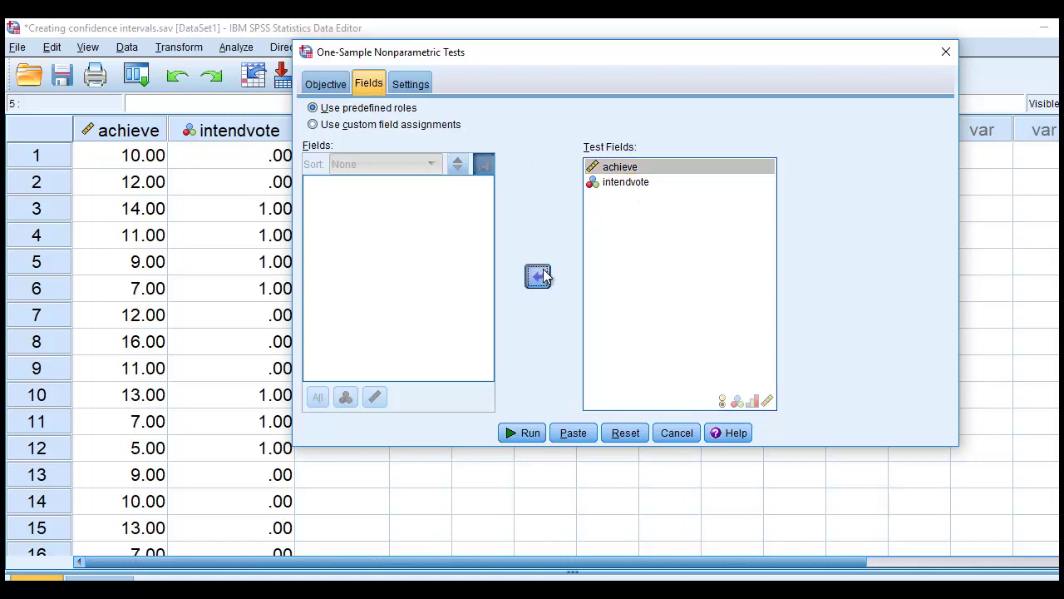
click(629, 170)
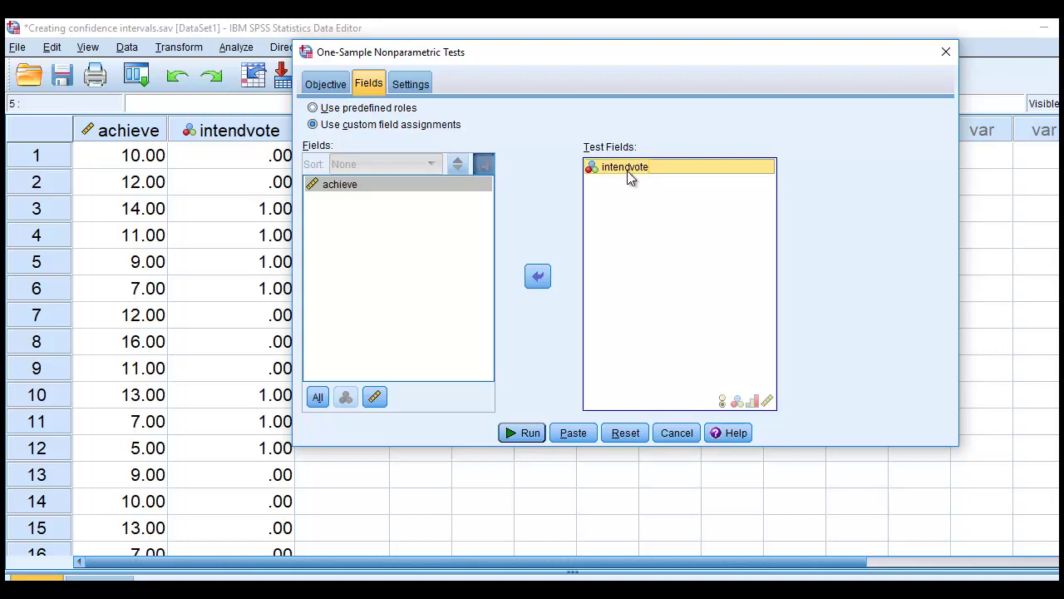
On the Settings tab, choose Customize tests and check the Binomial test.
click(403, 86)
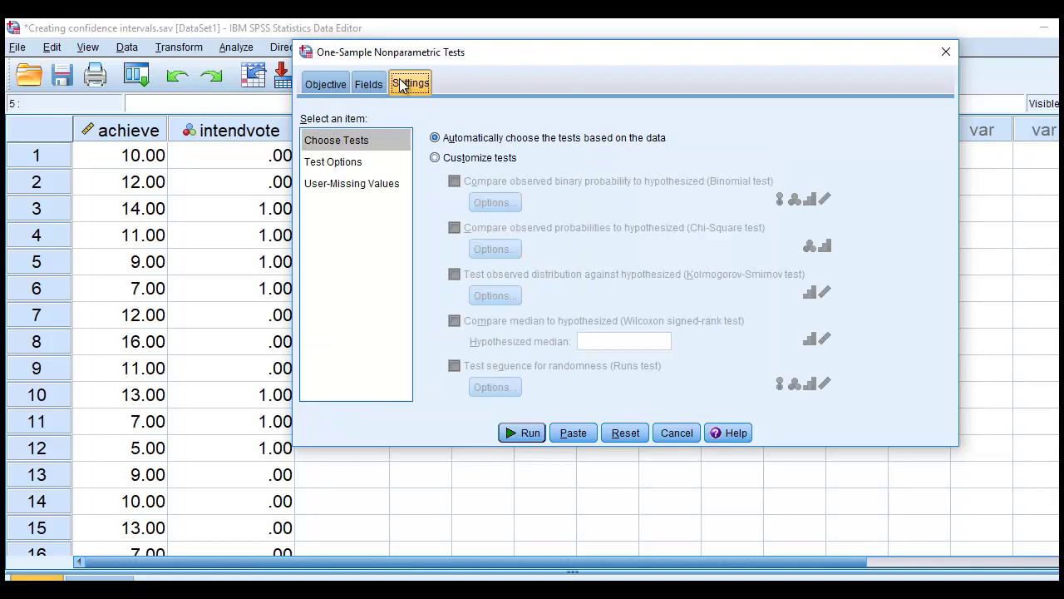
click(435, 158)
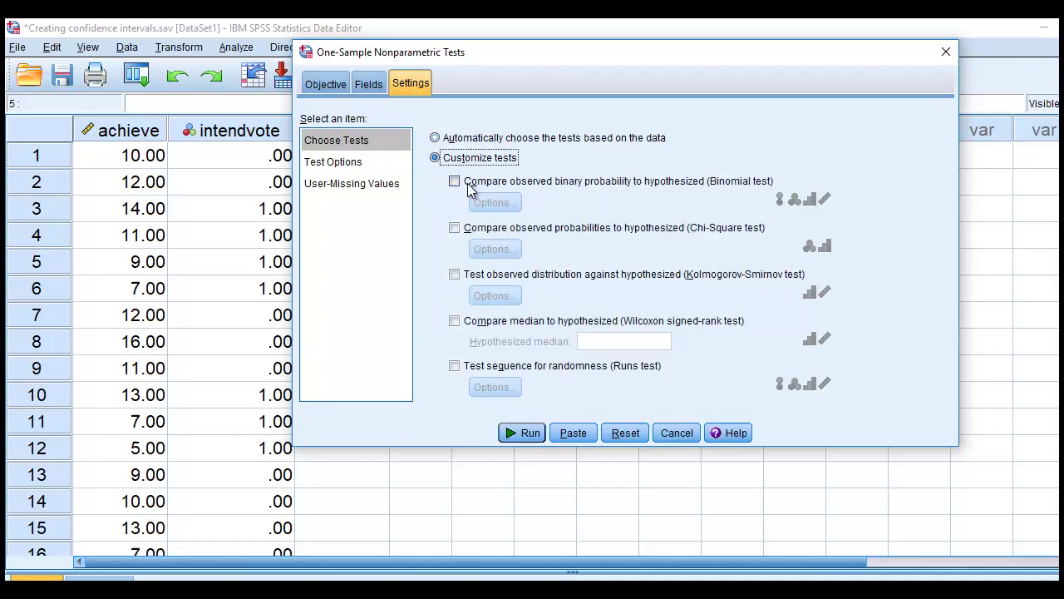
click(455, 182)
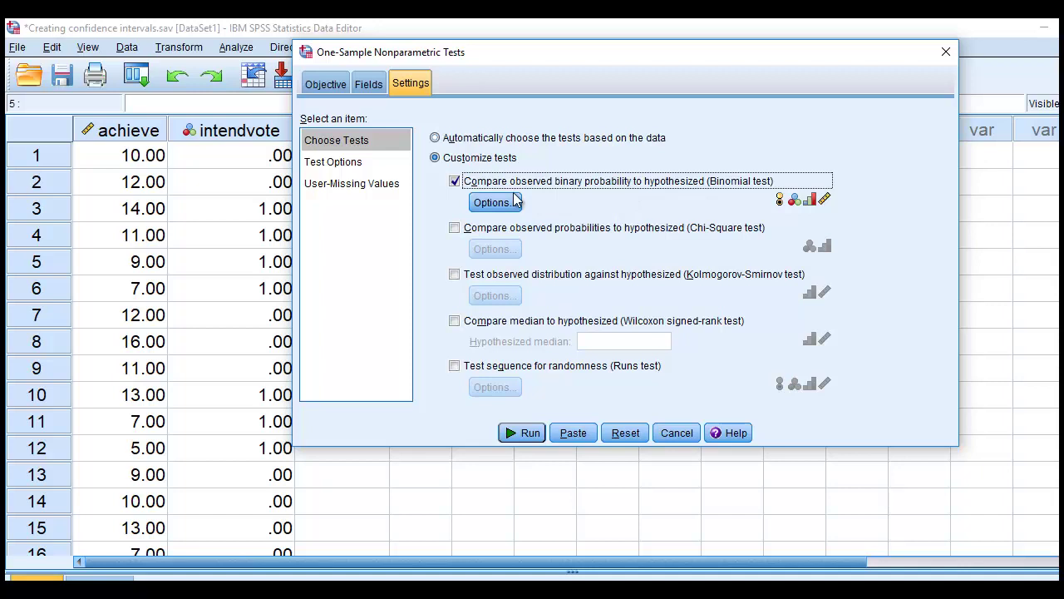
click(358, 165)
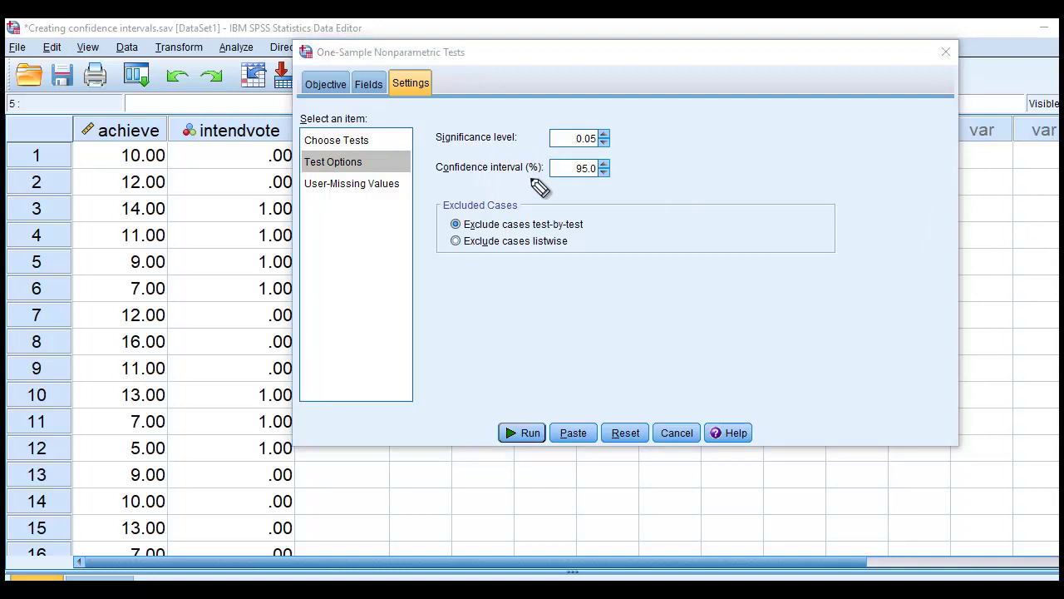
mouse_move(565, 186)
mouse_down()
mouse_move(591, 189)
mouse_move(598, 166)
mouse_move(592, 189)
mouse_up()
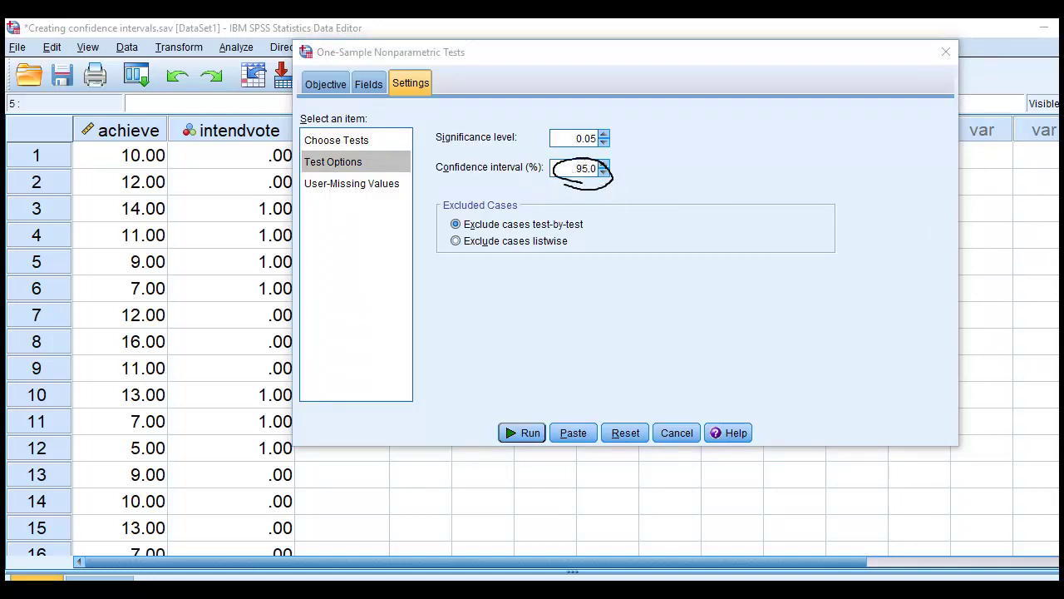
key(Escape)
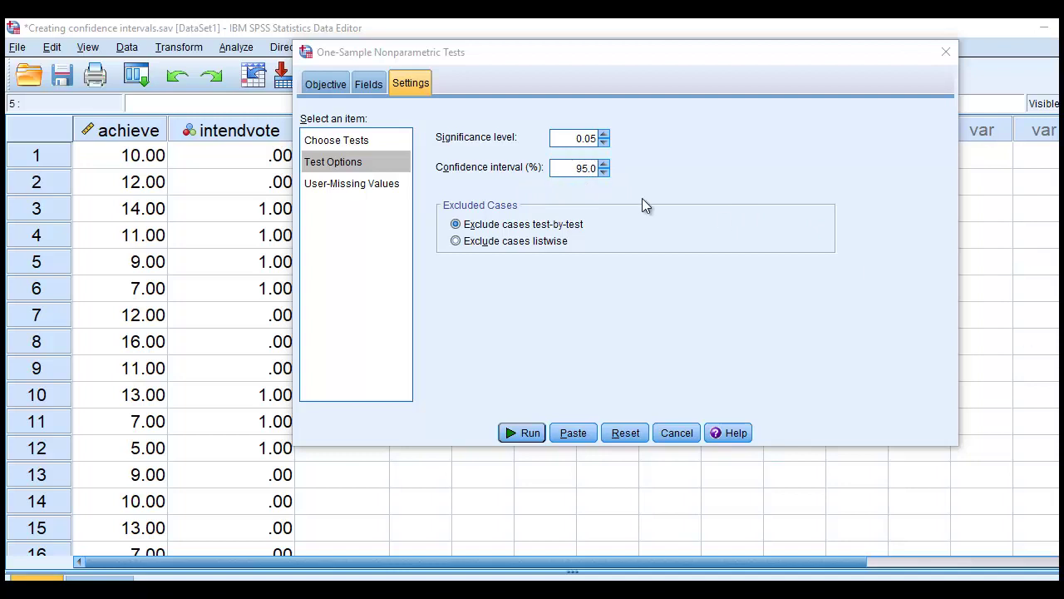
click(604, 164)
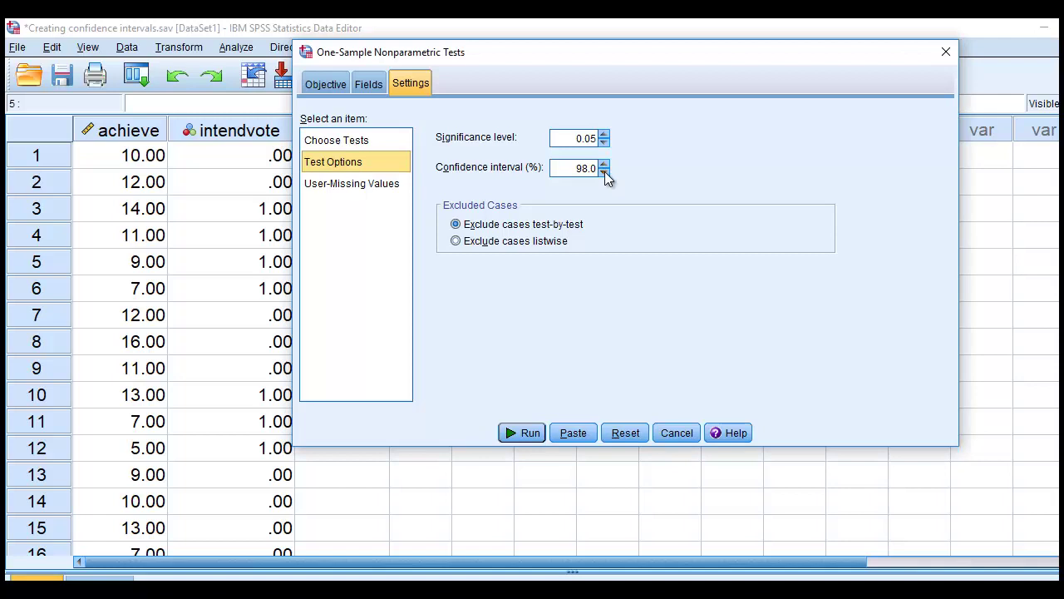
click(604, 166)
double_click(604, 171)
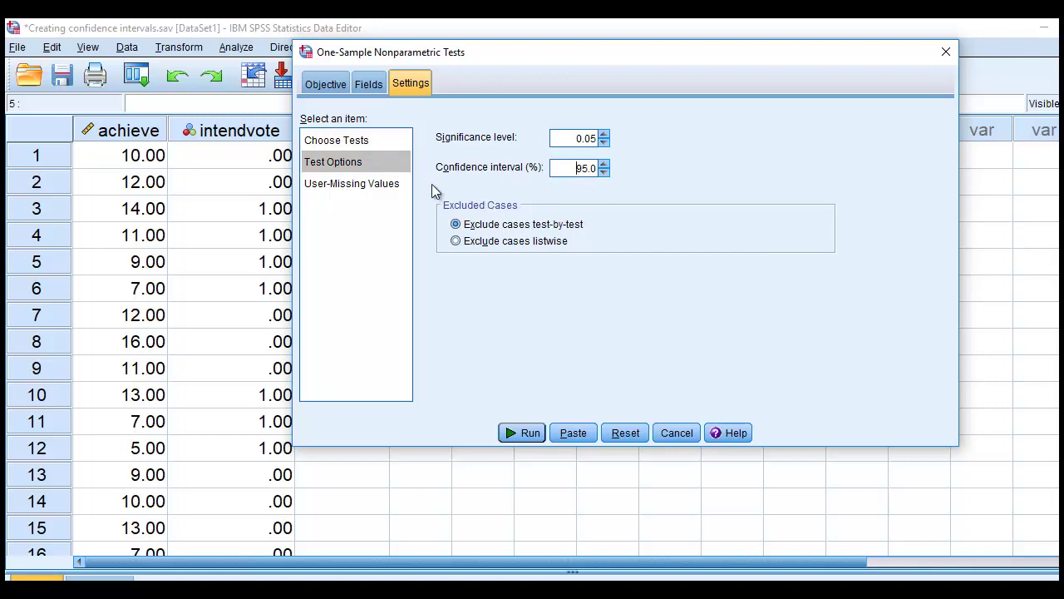
click(355, 141)
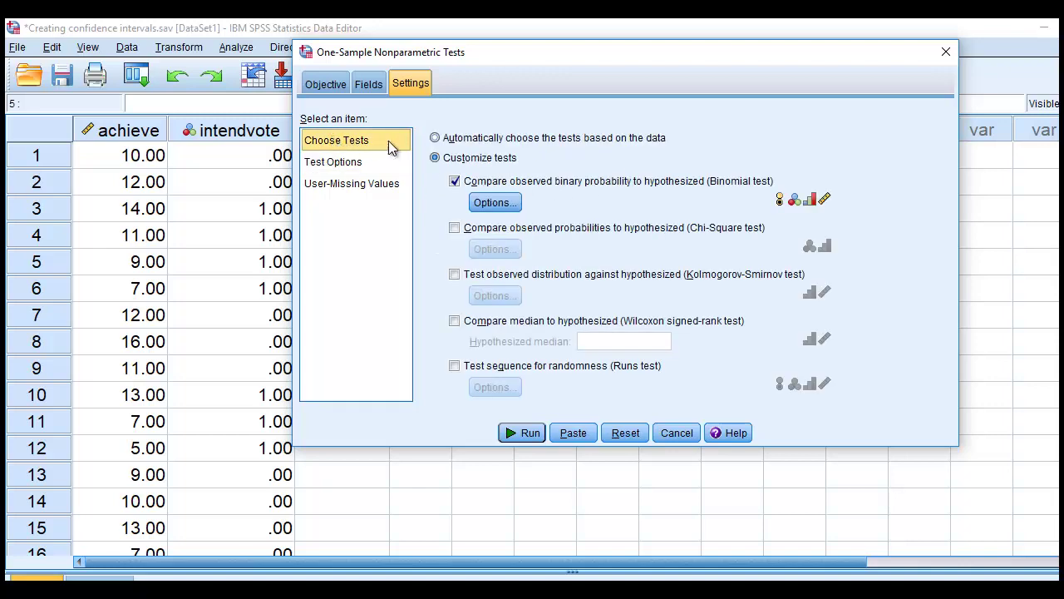
Open Binomial Options, reposition the window, and tick Clopper-Pearson (exact) confidence intervals.
click(515, 204)
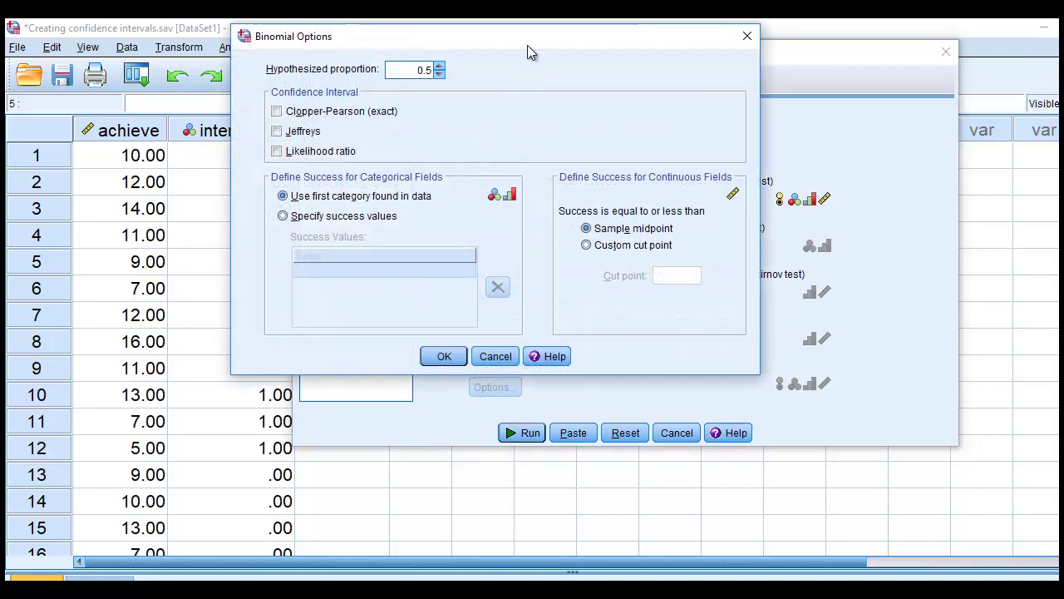
drag(527, 43, 698, 120)
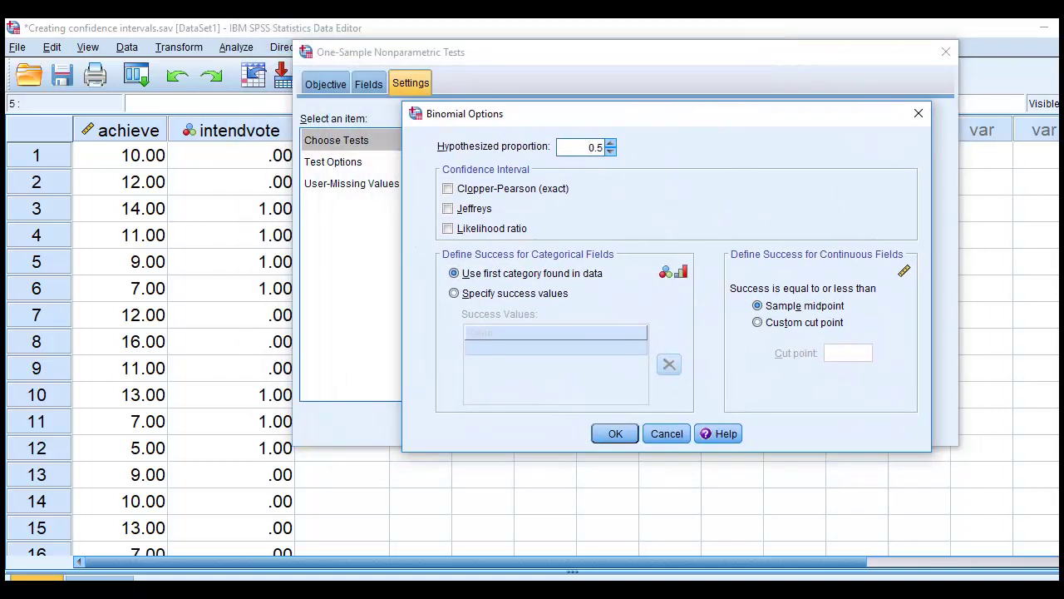
drag(549, 140, 667, 166)
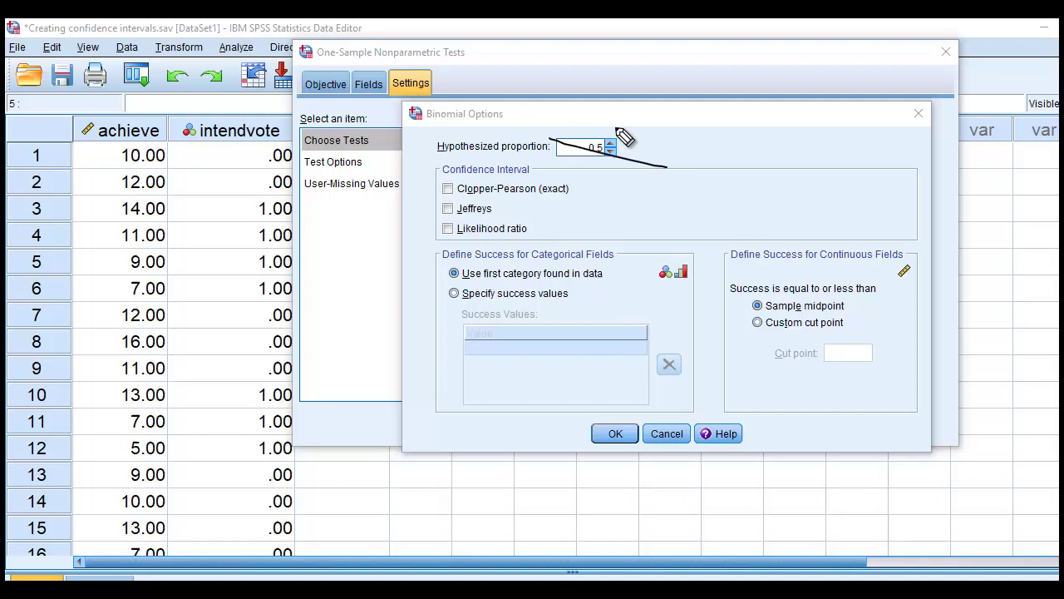
drag(617, 130, 559, 157)
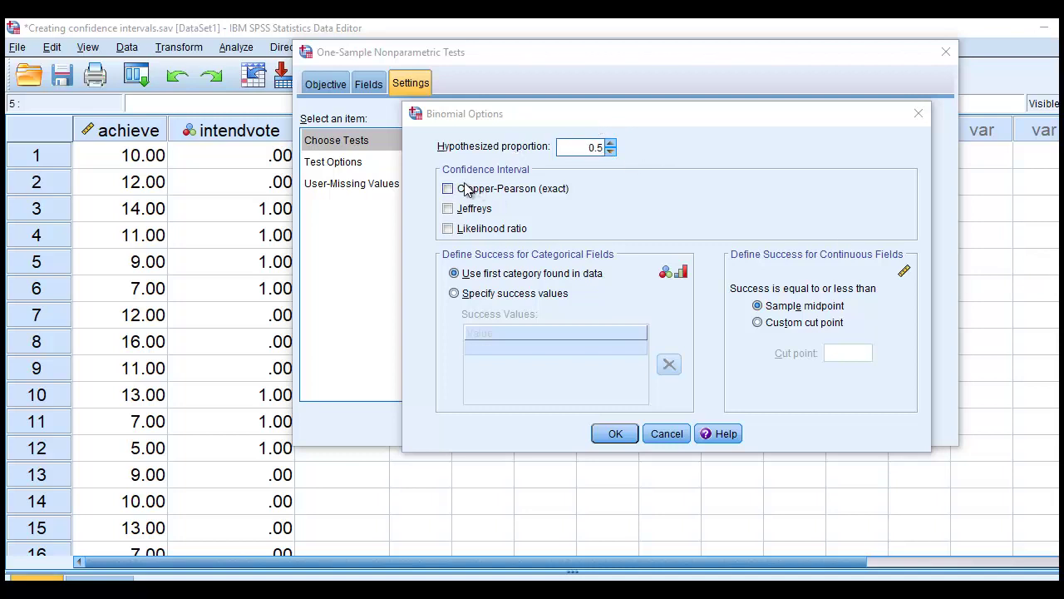
click(448, 189)
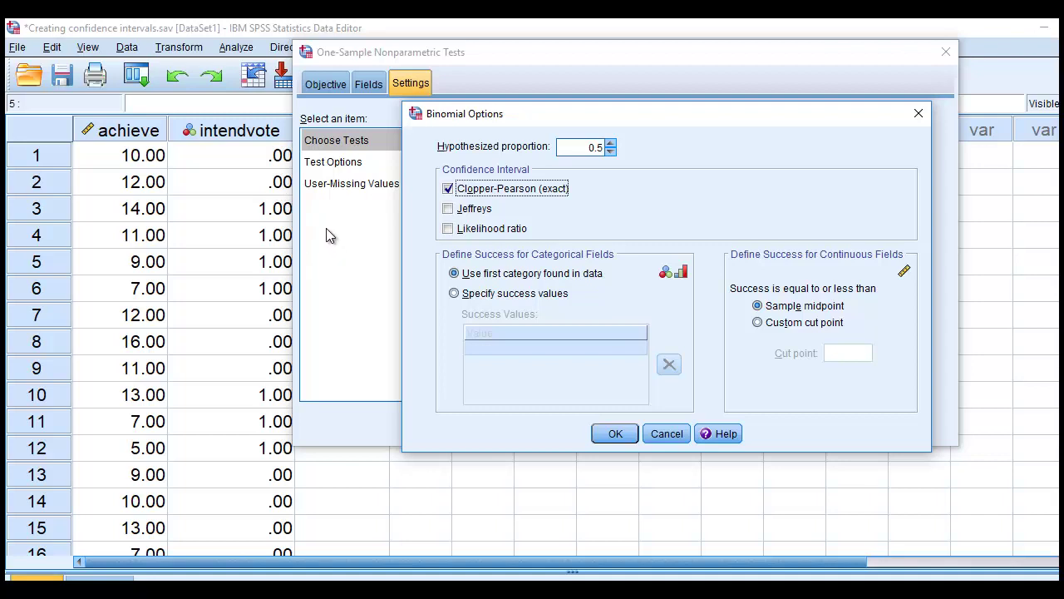
Choose Specify success values and enter 1 as the only success value.
click(454, 294)
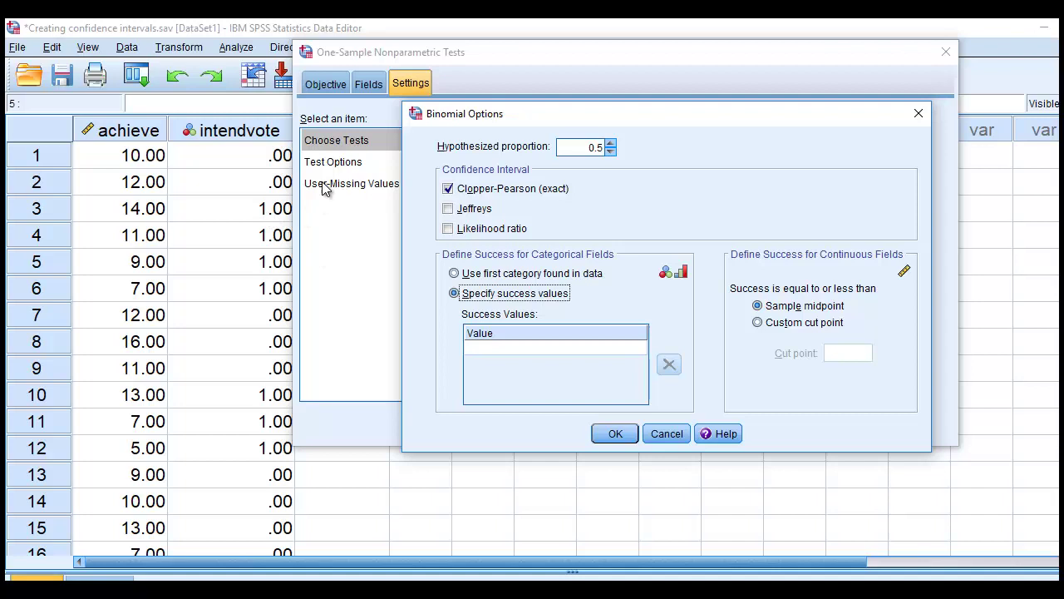
click(518, 350)
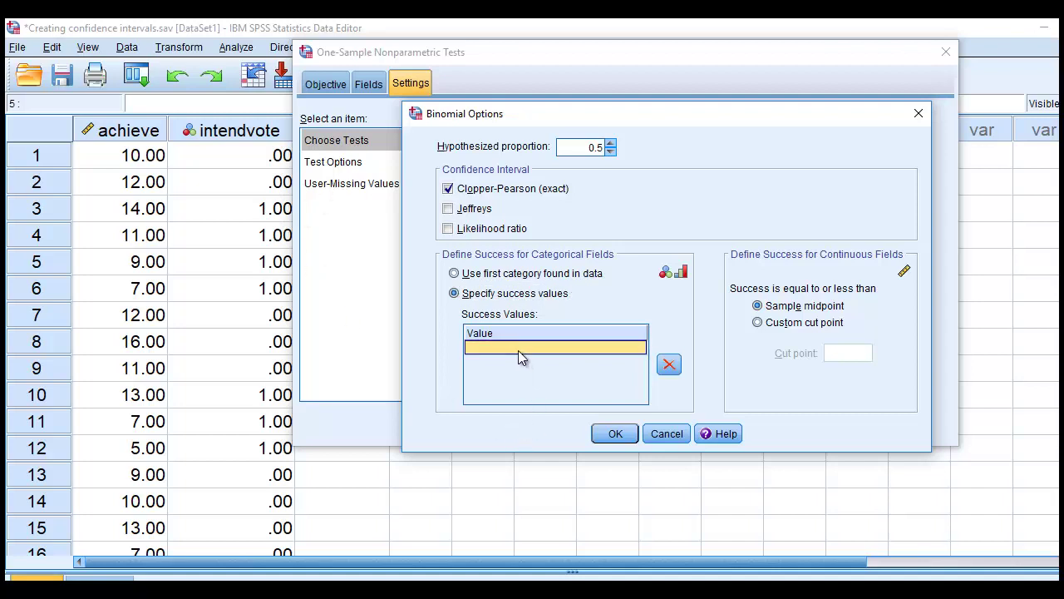
text(1)
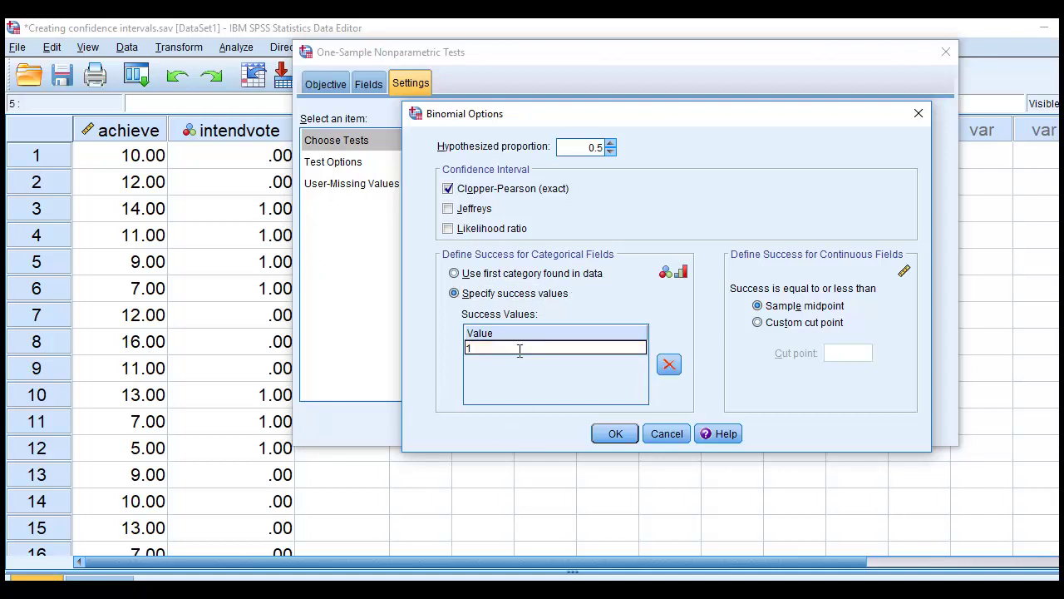
key(Return)
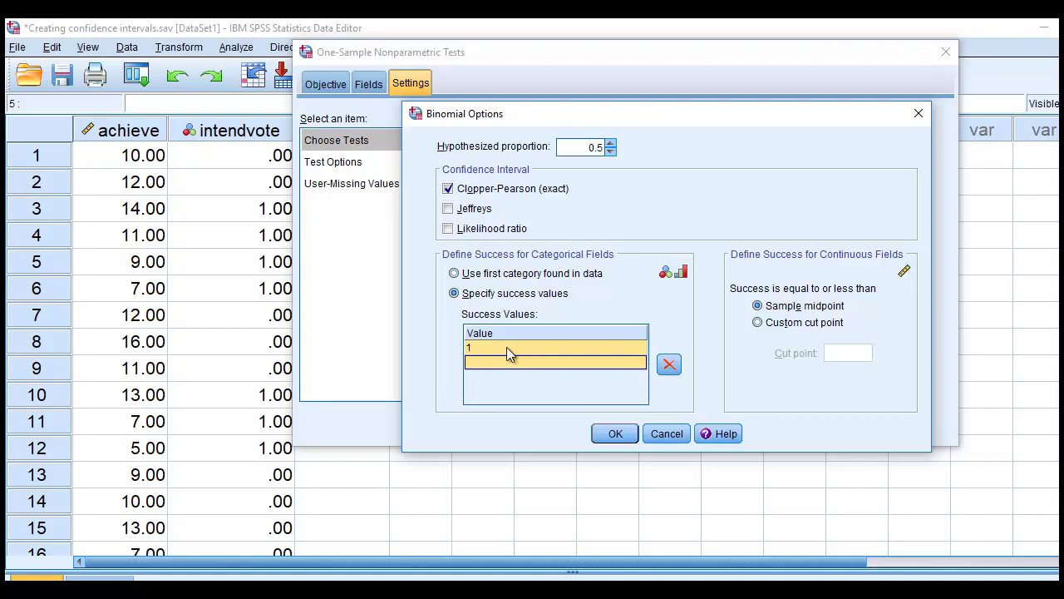
click(528, 346)
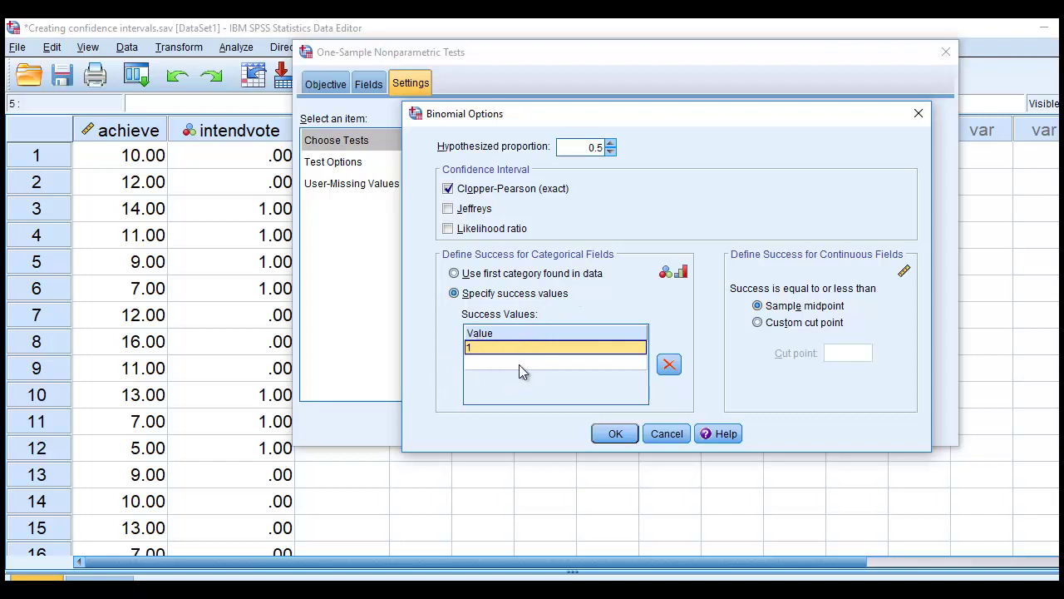
Confirm the Binomial options, run the test, and select the Hypothesis Test Summary (Sig. .804) in the output.
click(616, 435)
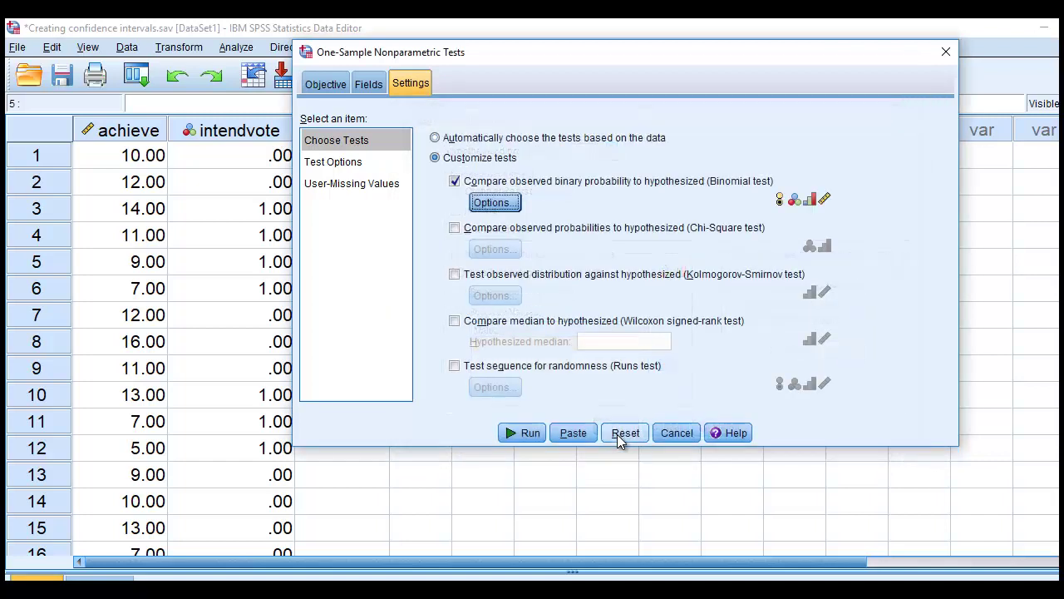
click(509, 432)
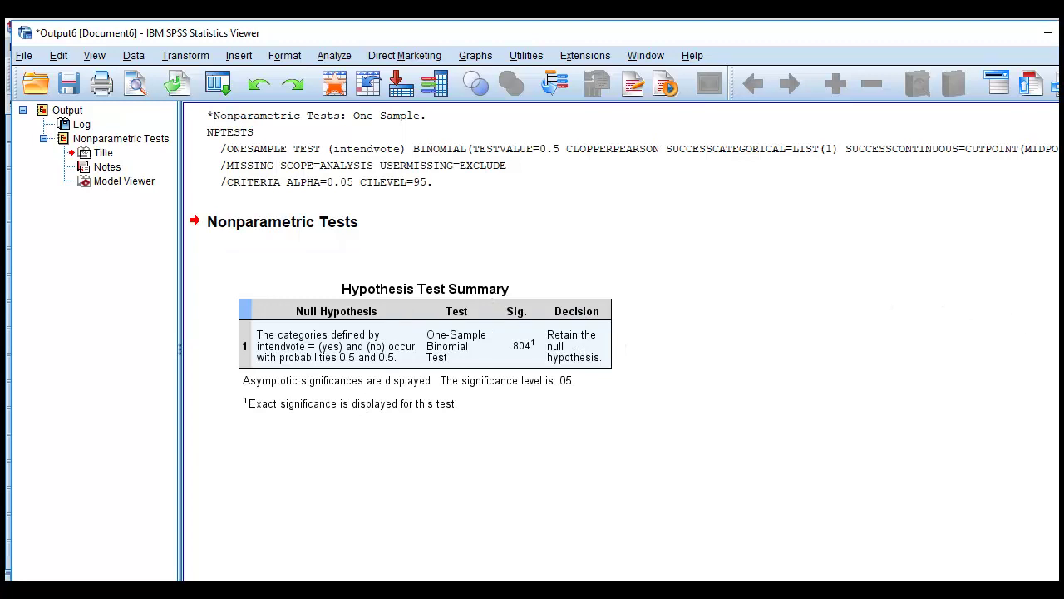
drag(419, 292, 504, 306)
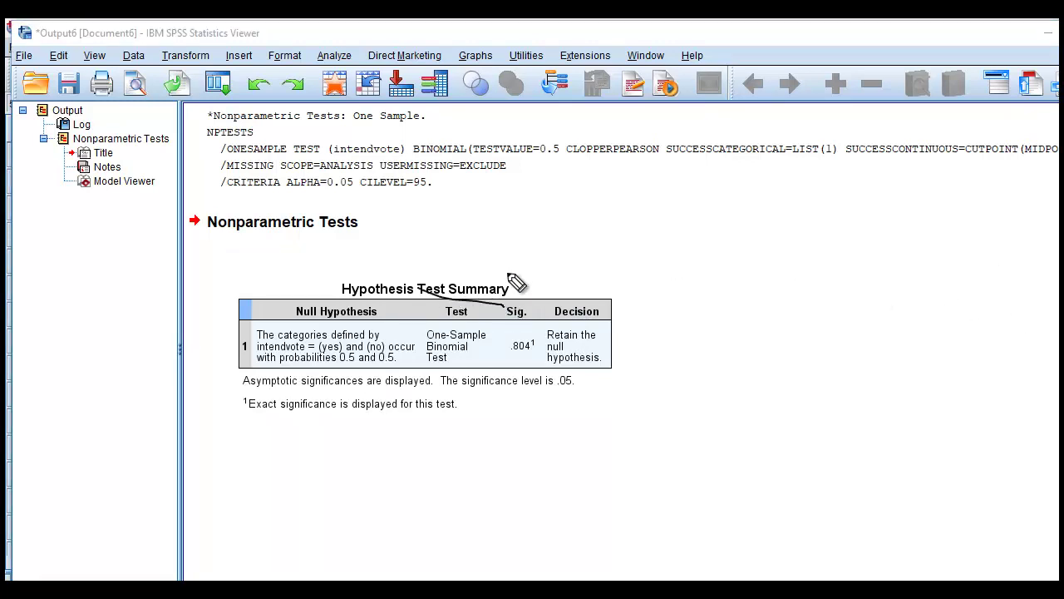
drag(509, 269, 445, 348)
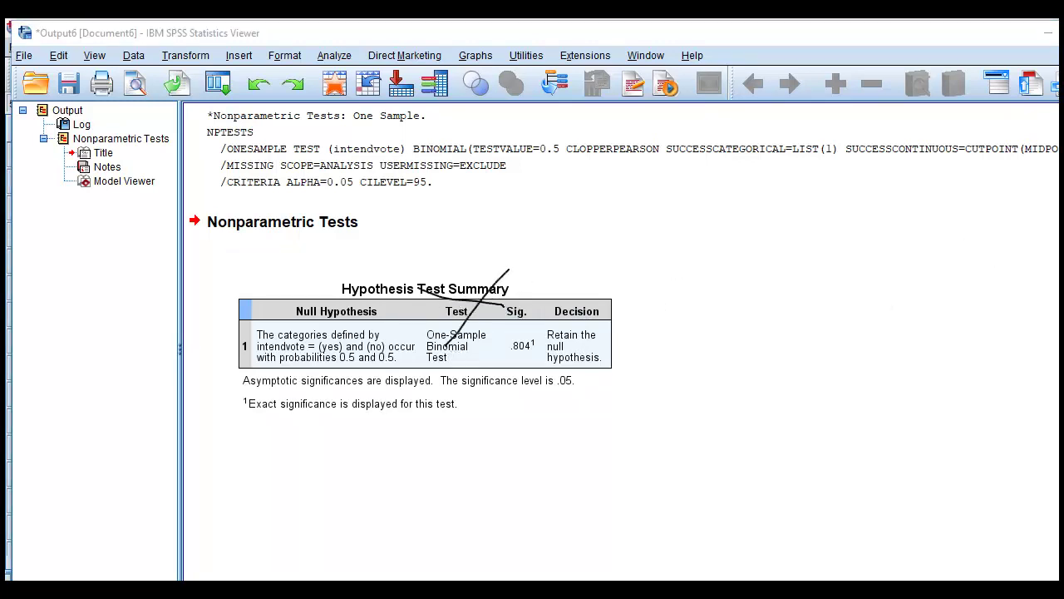
key(Escape)
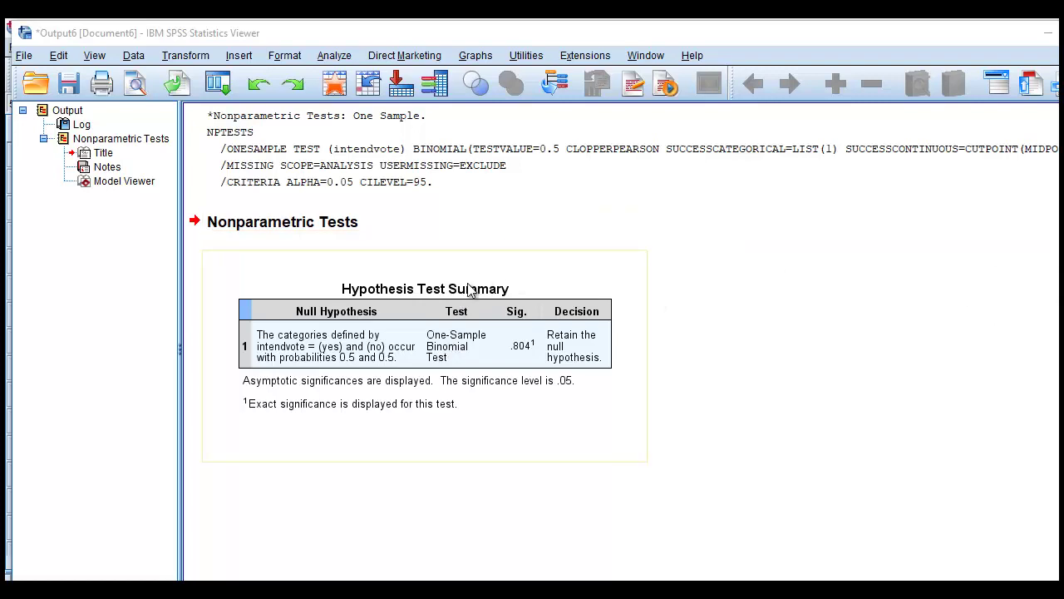
click(405, 324)
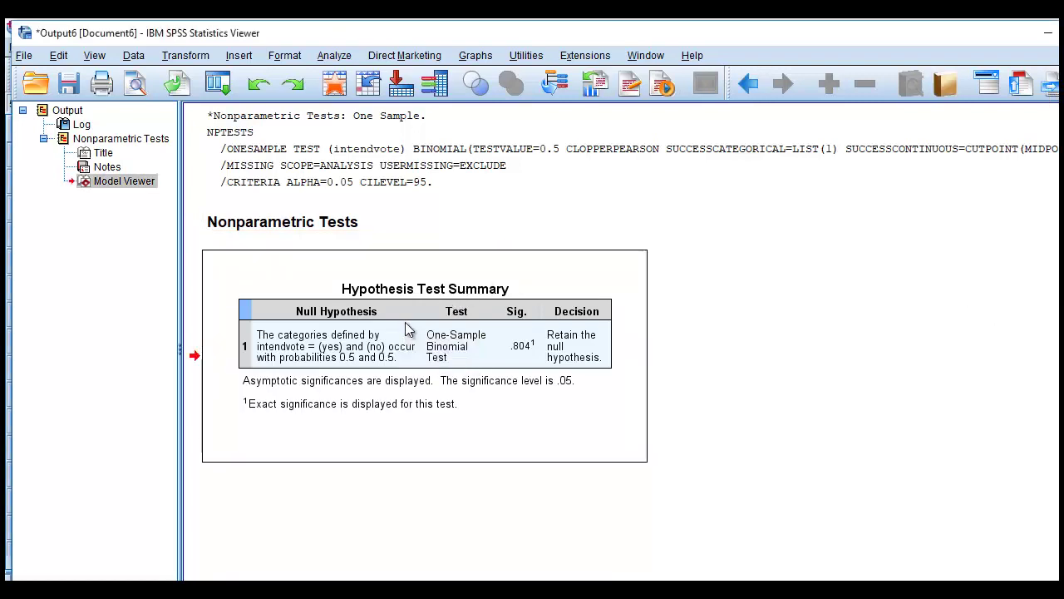
Open the results in Model Viewer, resize it, and switch to Confidence Interval Summary View (estimate .438, .198–.701).
double_click(405, 322)
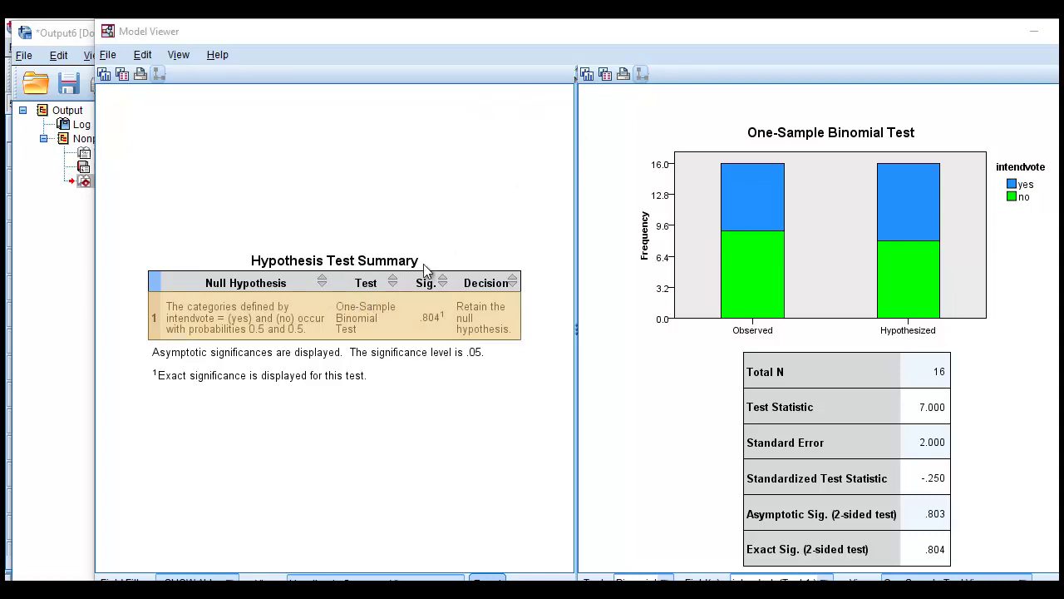
double_click(498, 38)
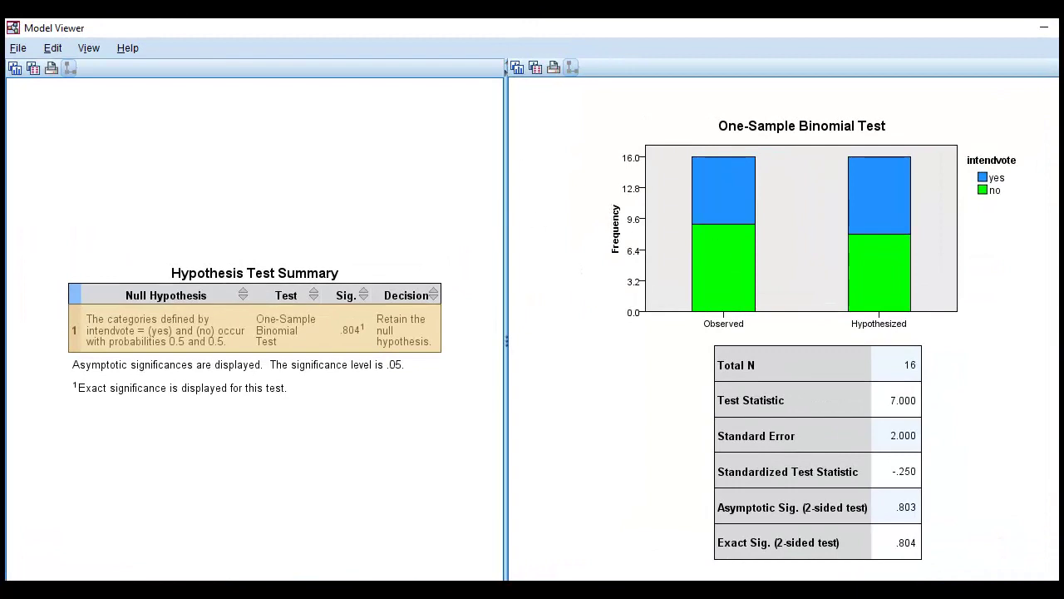
key(super+Down)
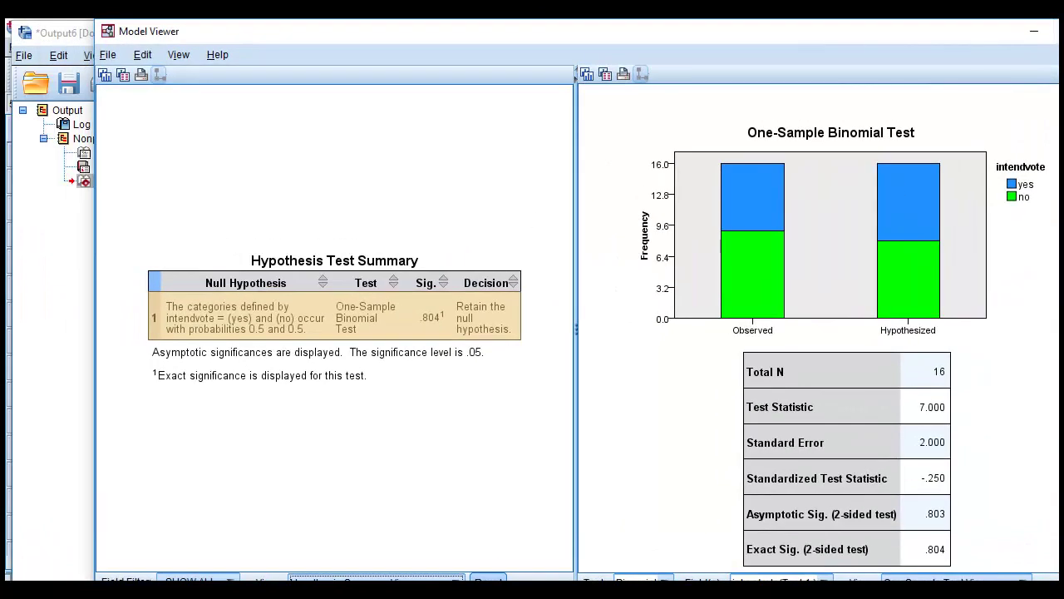
drag(642, 582, 642, 529)
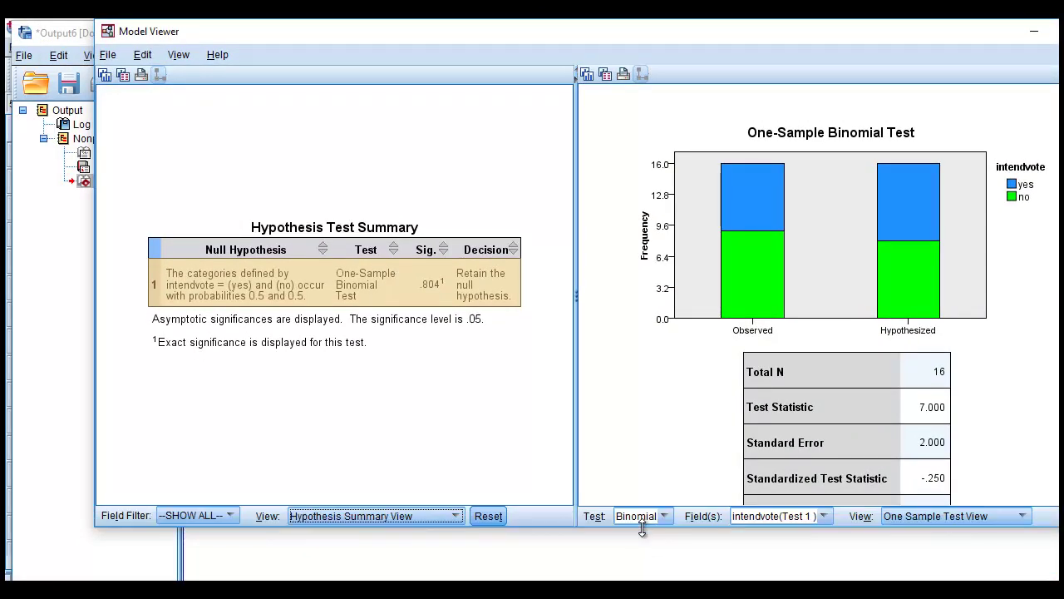
click(457, 517)
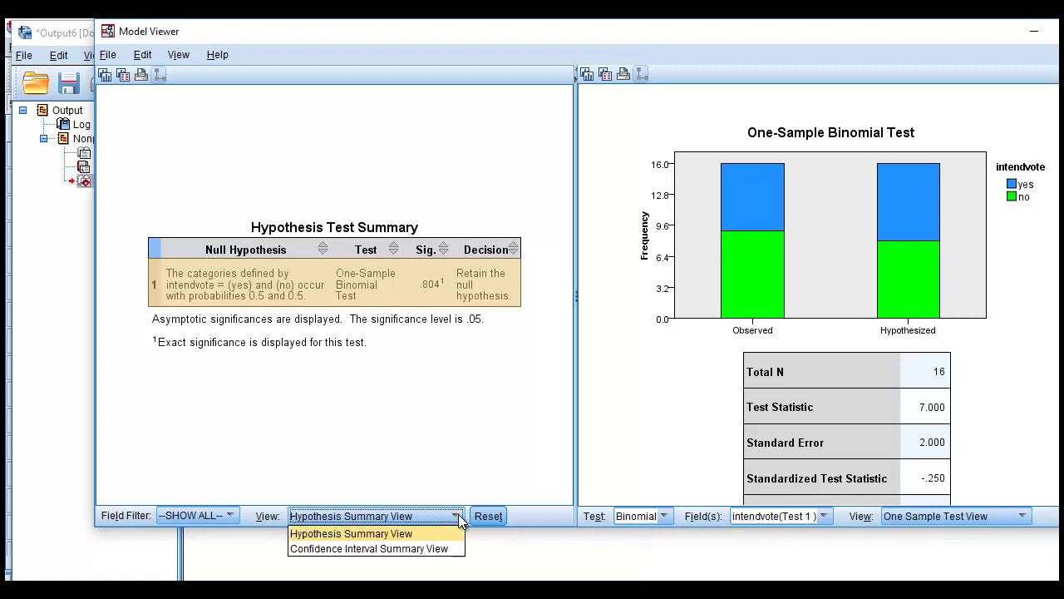
click(382, 550)
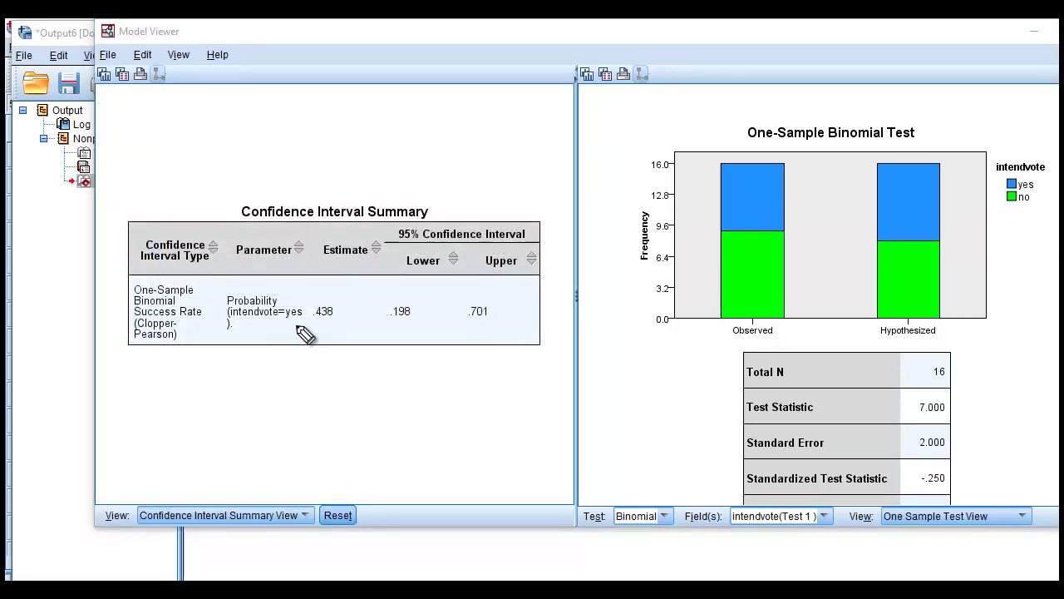
Close Model Viewer, leaving the .438 estimate Confidence Interval Summary table in the output.
mouse_move(341, 332)
mouse_down()
mouse_move(336, 298)
mouse_move(316, 338)
mouse_move(304, 329)
mouse_move(313, 333)
mouse_up()
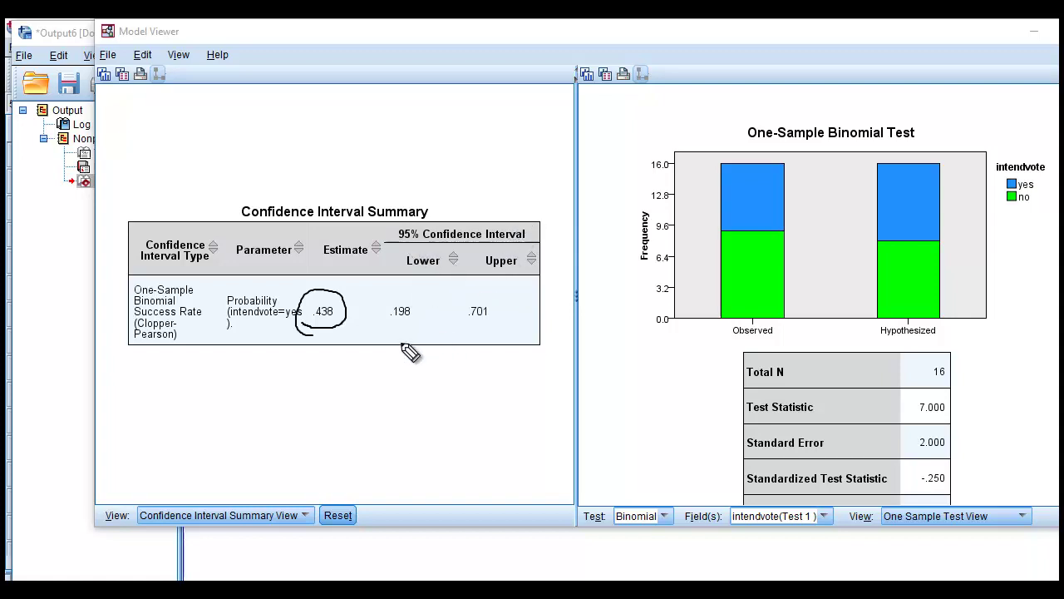
drag(381, 330, 499, 321)
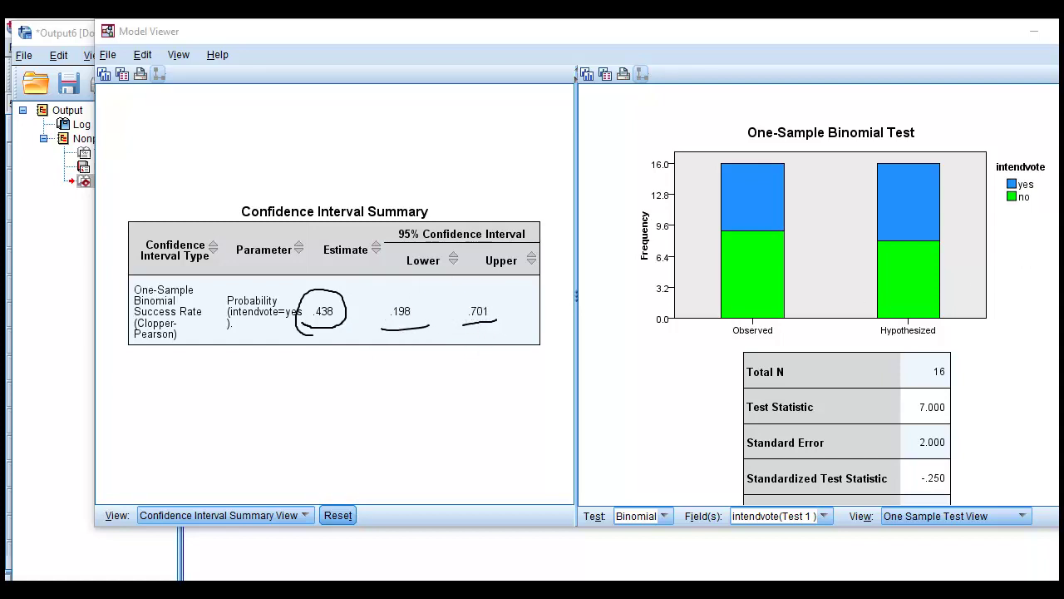
key(e)
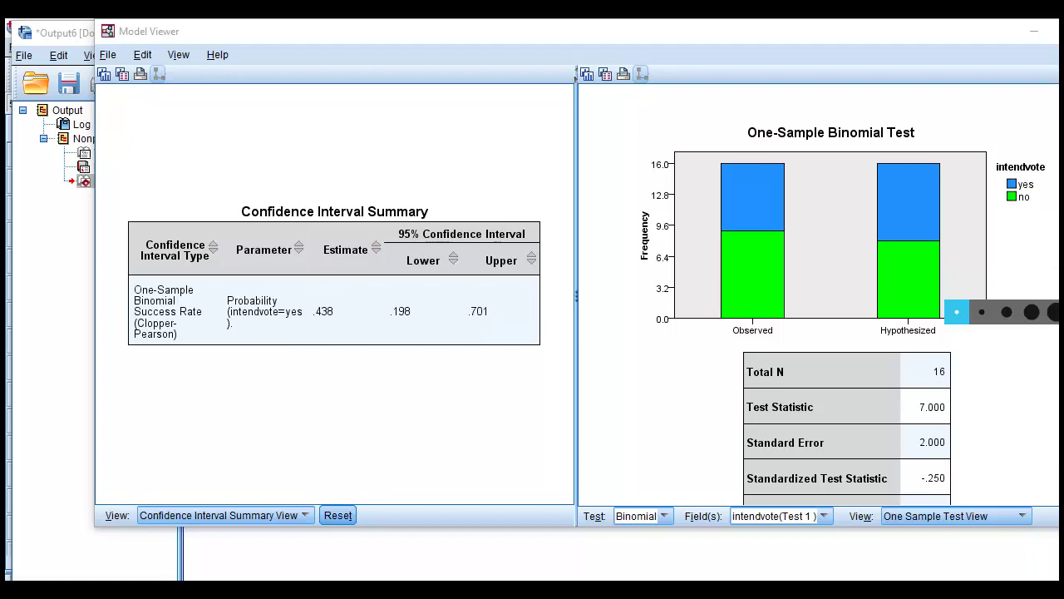
key(alt+F4)
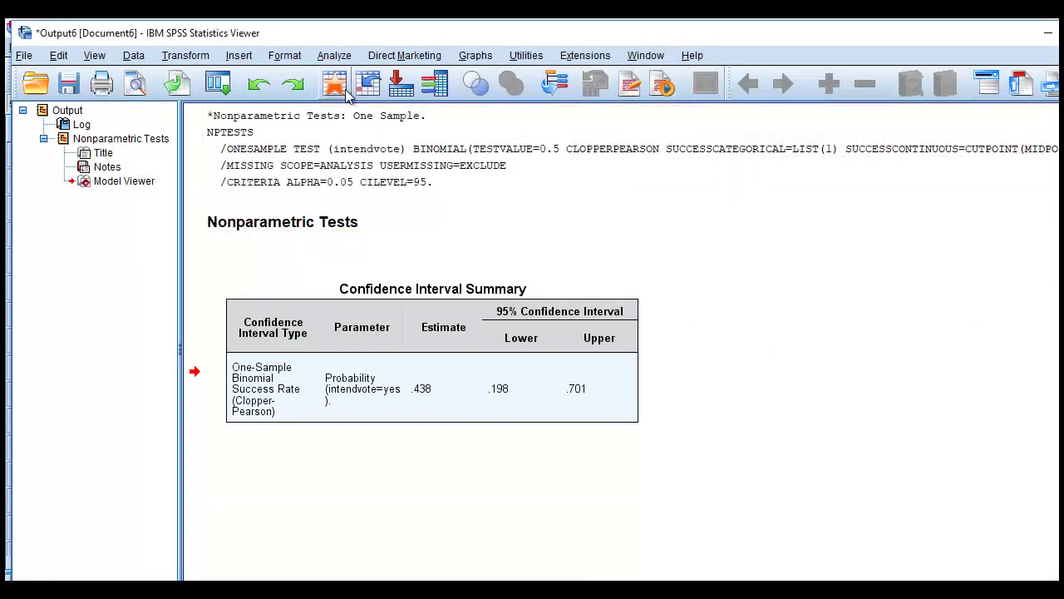
Reopen the One Sample nonparametric test, change the Binomial success value from 1 to 0, and run.
click(333, 55)
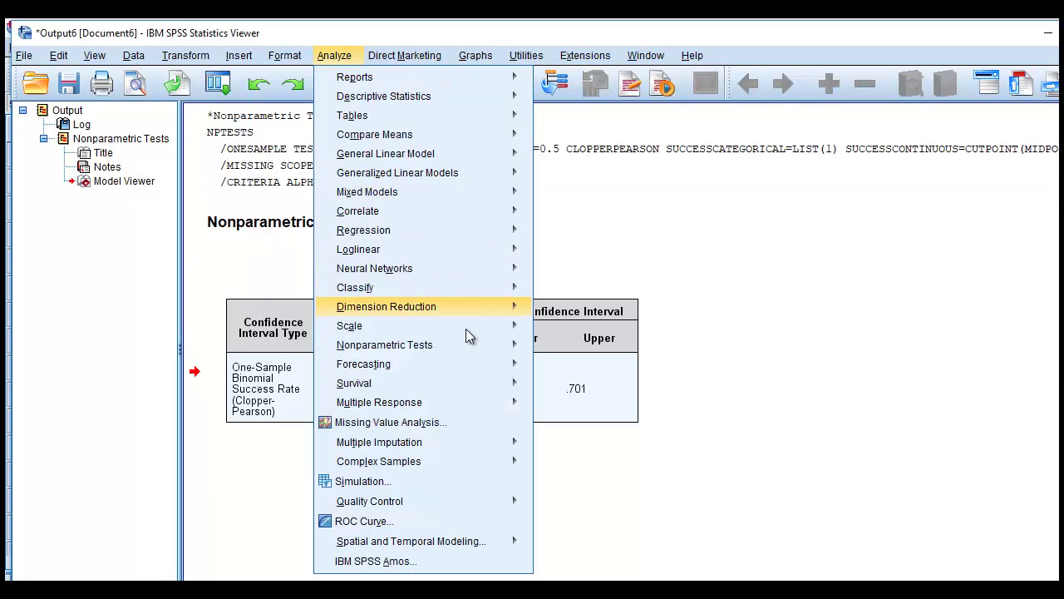
mouse_move(481, 350)
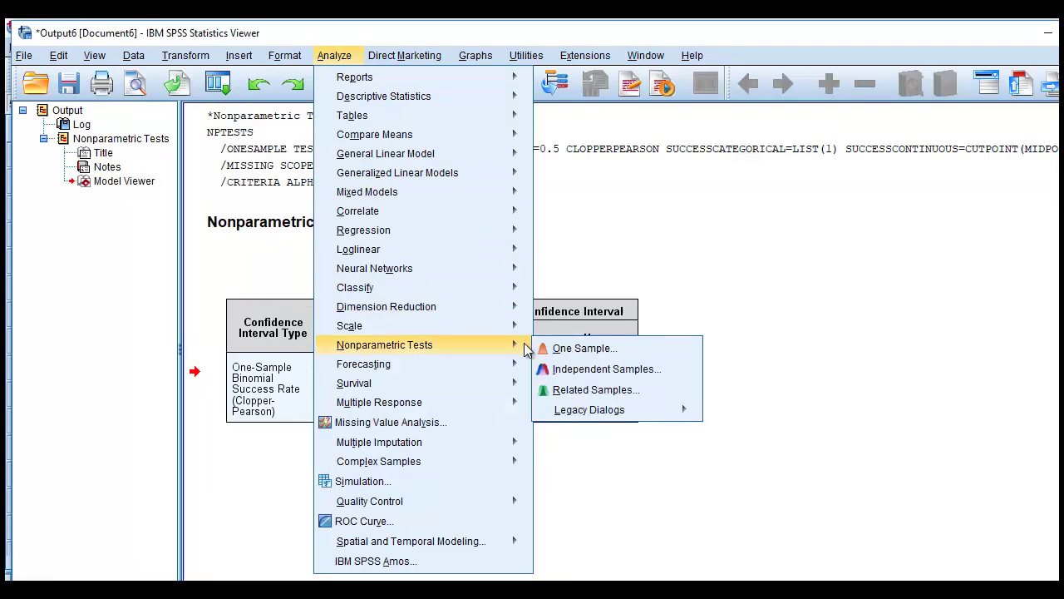
click(586, 350)
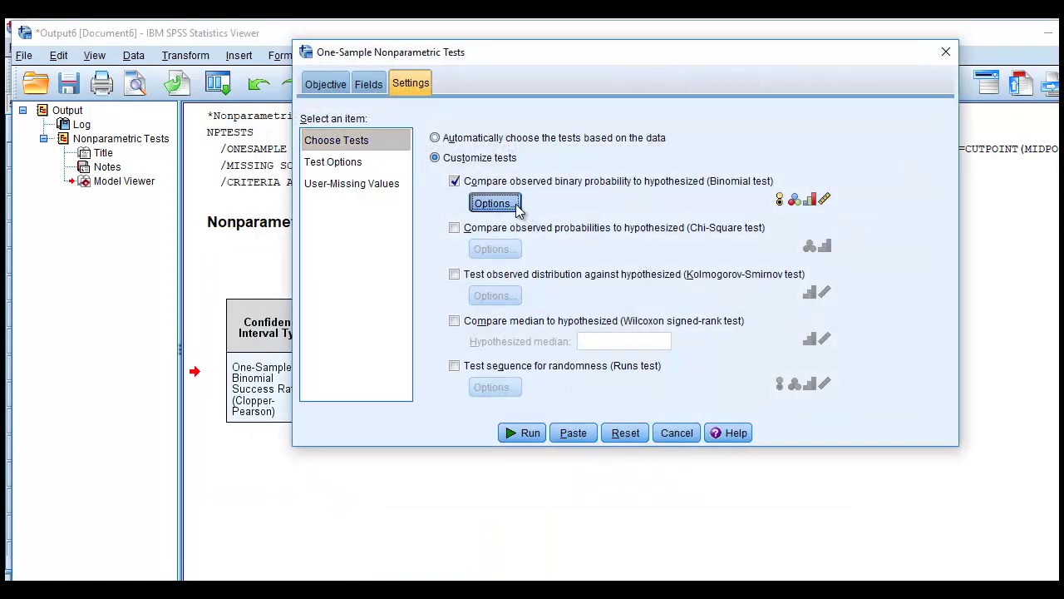
click(499, 204)
click(358, 269)
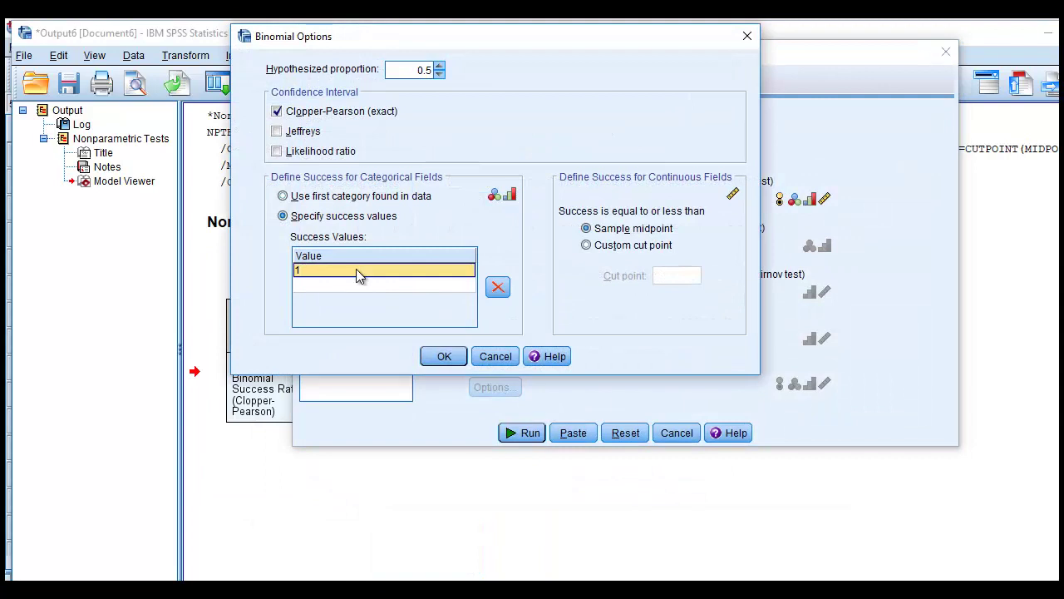
text(0)
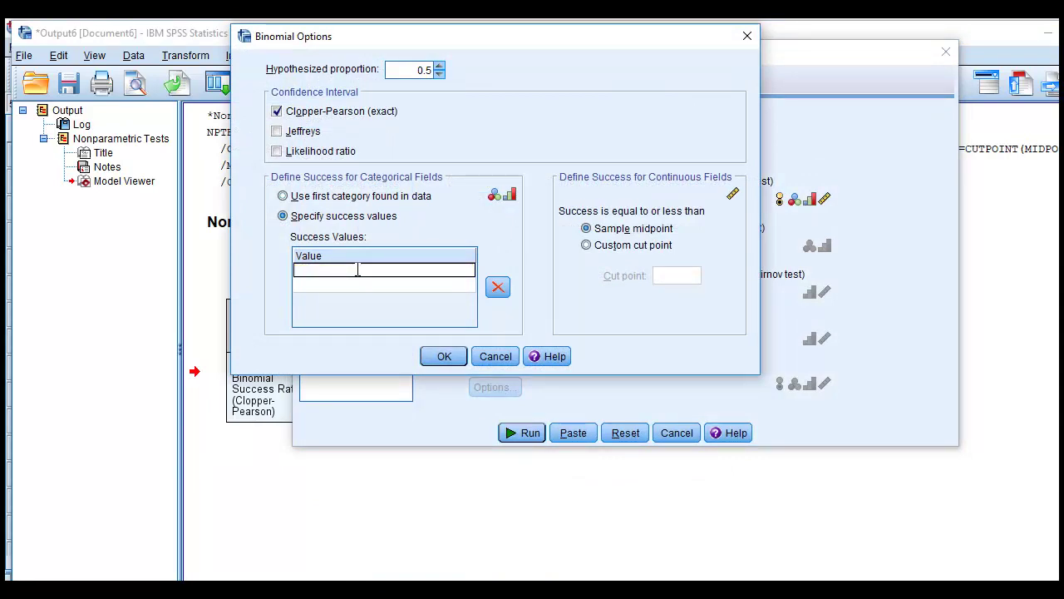
key(Return)
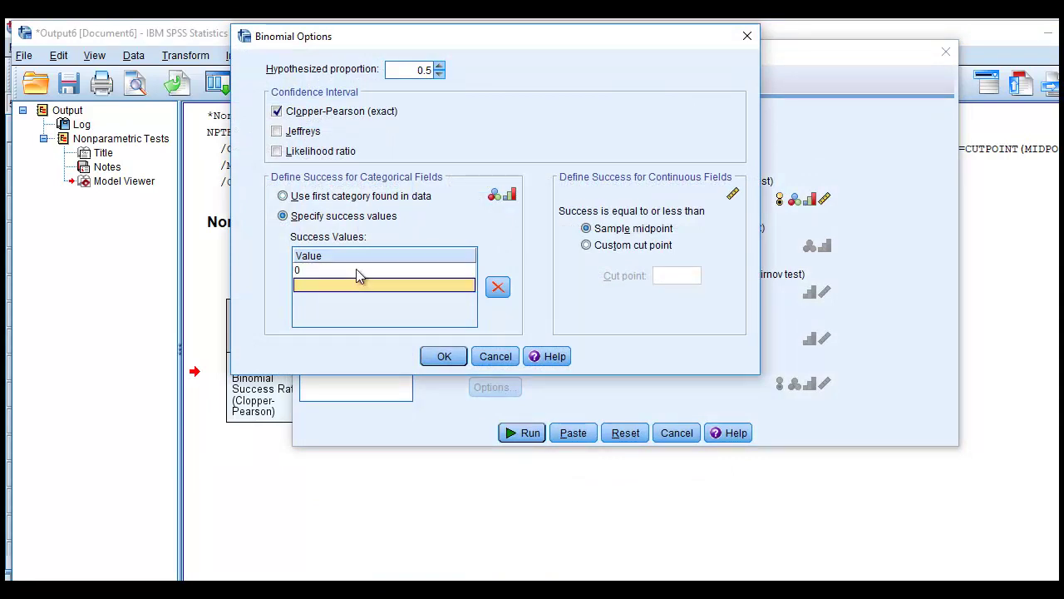
click(443, 356)
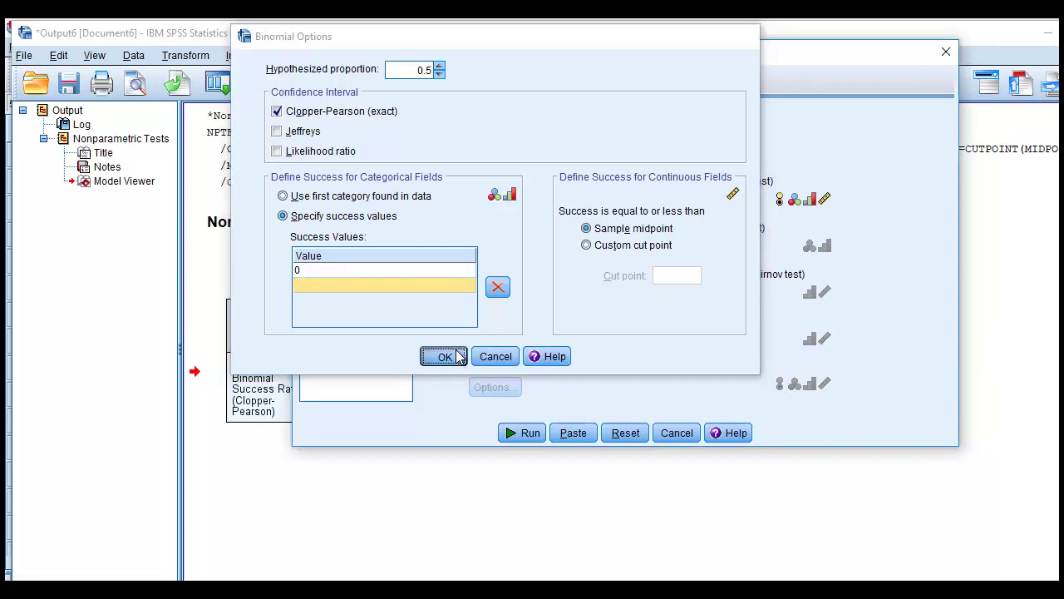
click(523, 433)
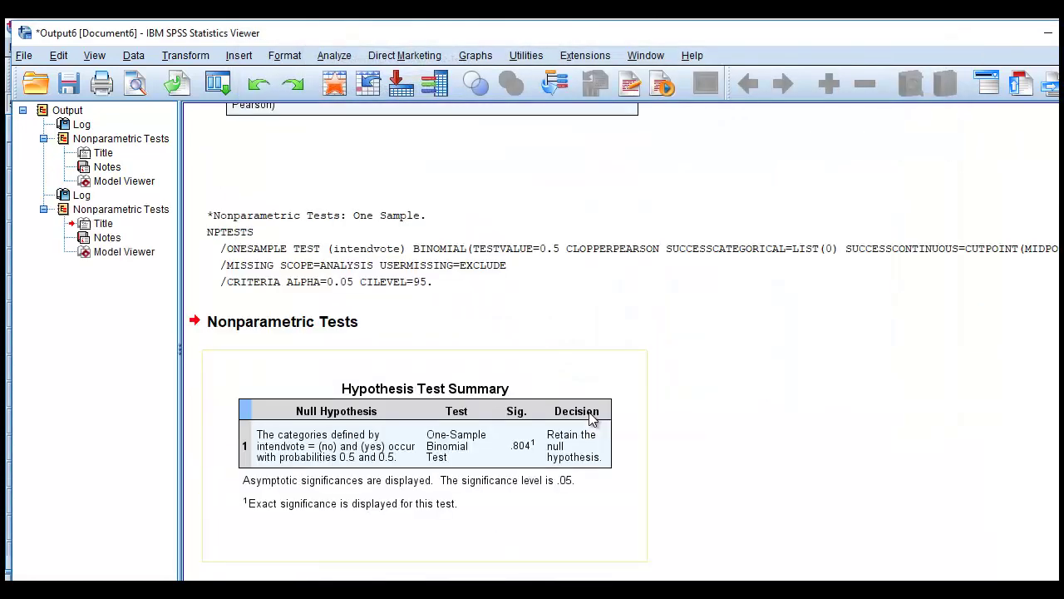
Open the new results in Model Viewer, show Confidence Interval Summary (.562, 95% CI .299–.802), then close it.
double_click(528, 431)
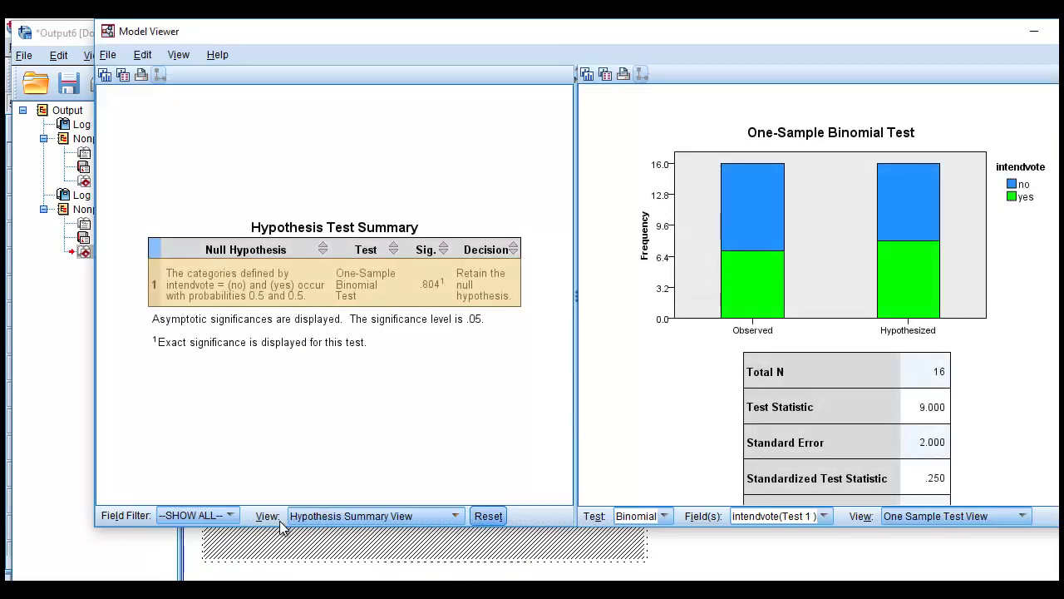
click(456, 516)
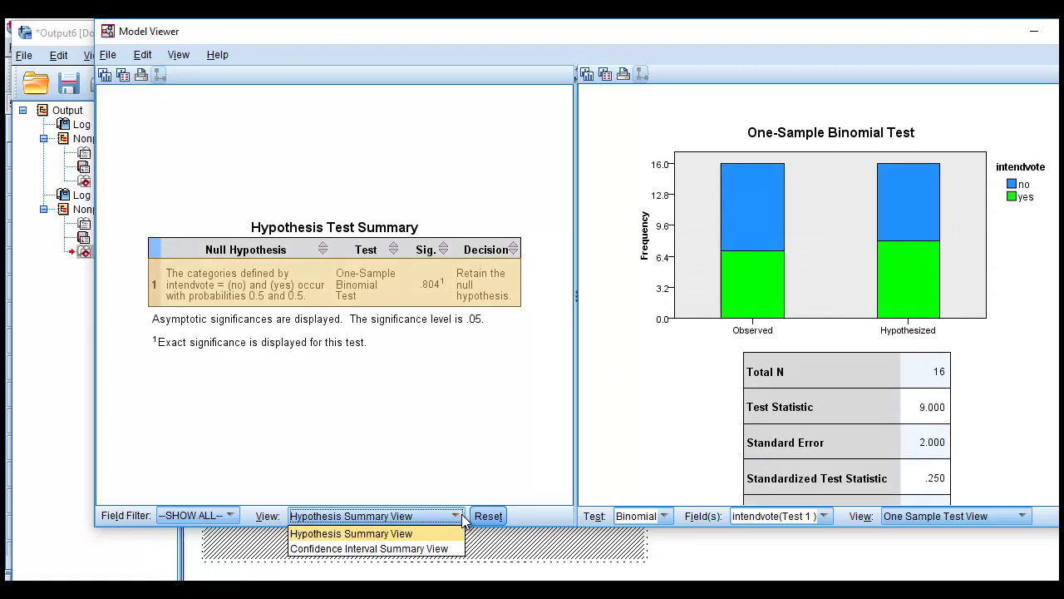
click(423, 549)
key(ctrl+2)
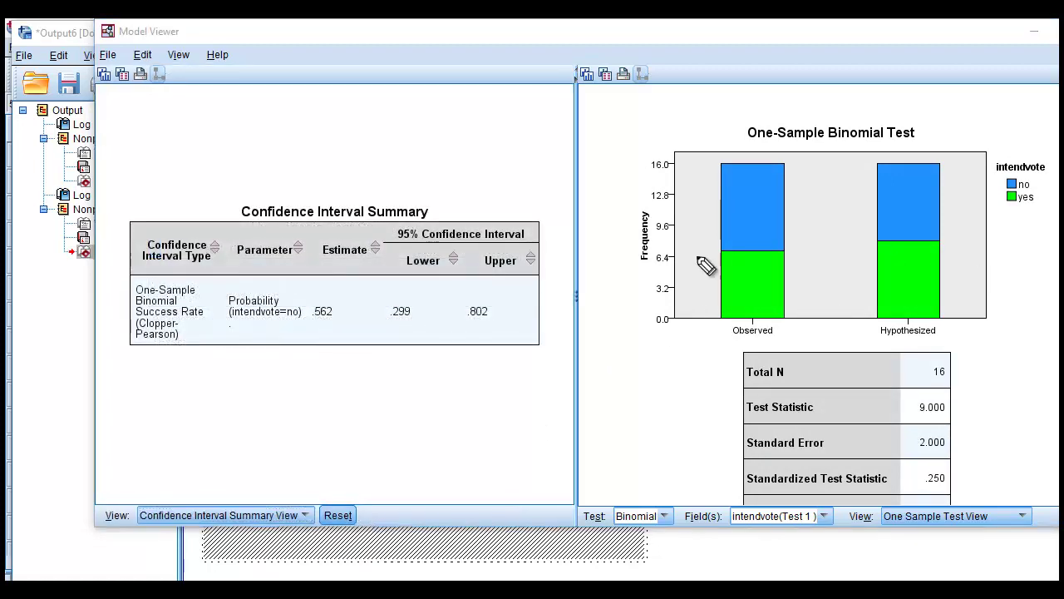
drag(341, 320, 312, 305)
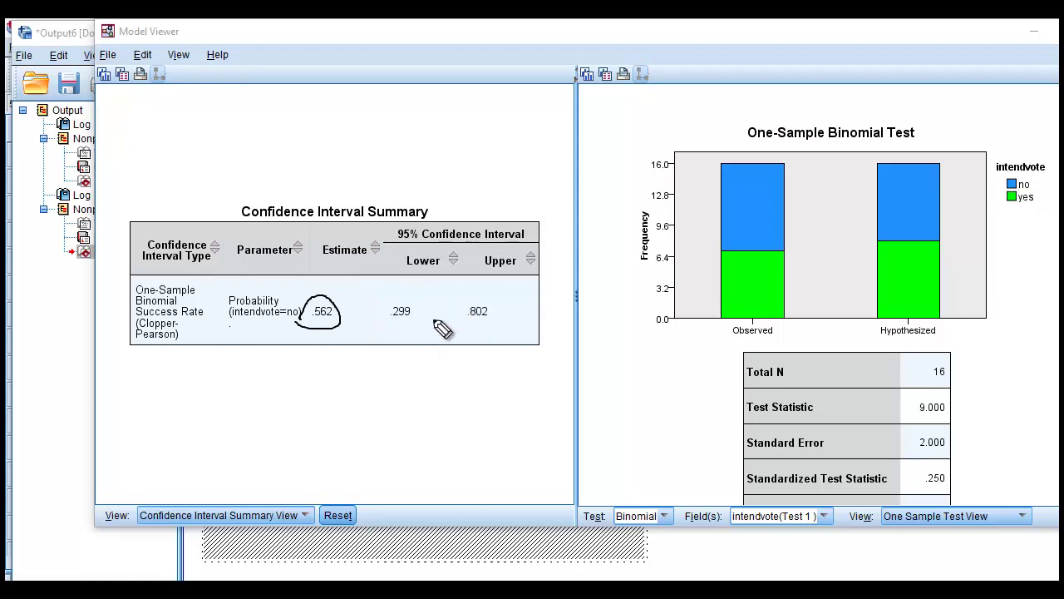
drag(387, 330, 495, 330)
key(Escape)
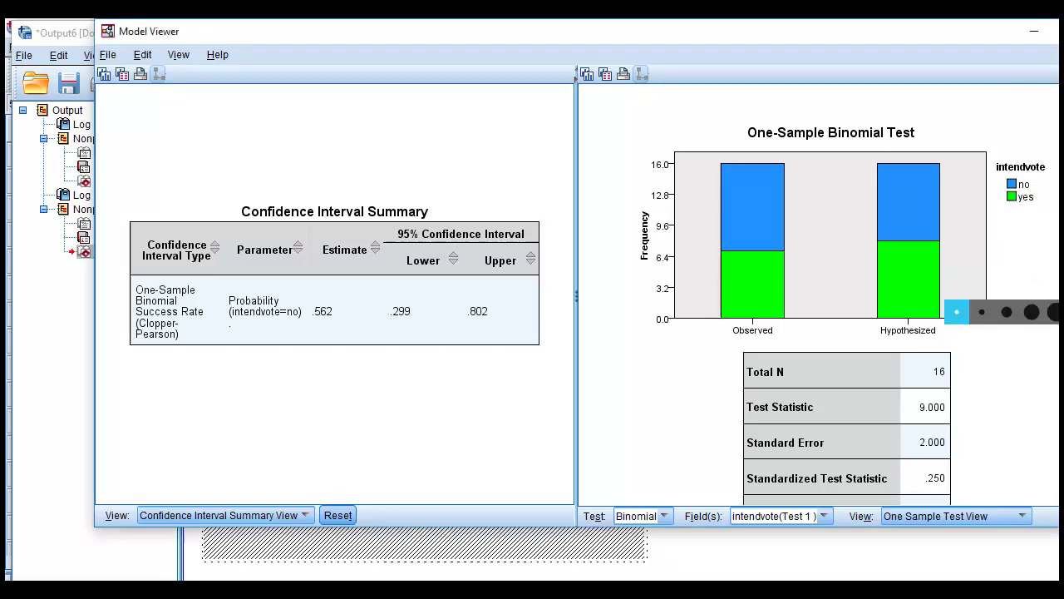
key(alt+F4)
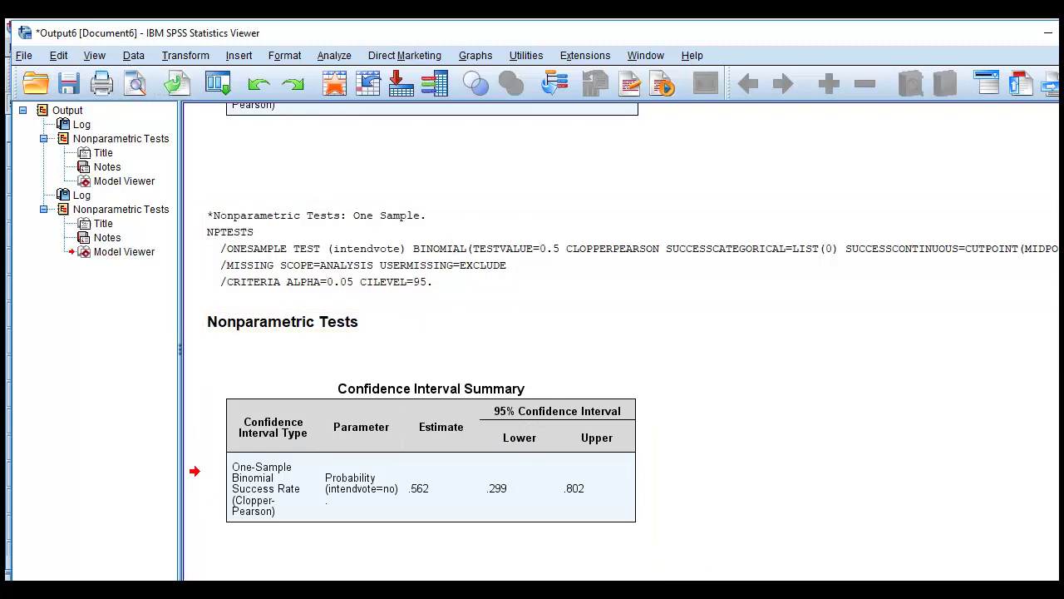
Click in the output window, then open the Edit menu to reach Options.
click(707, 579)
click(499, 306)
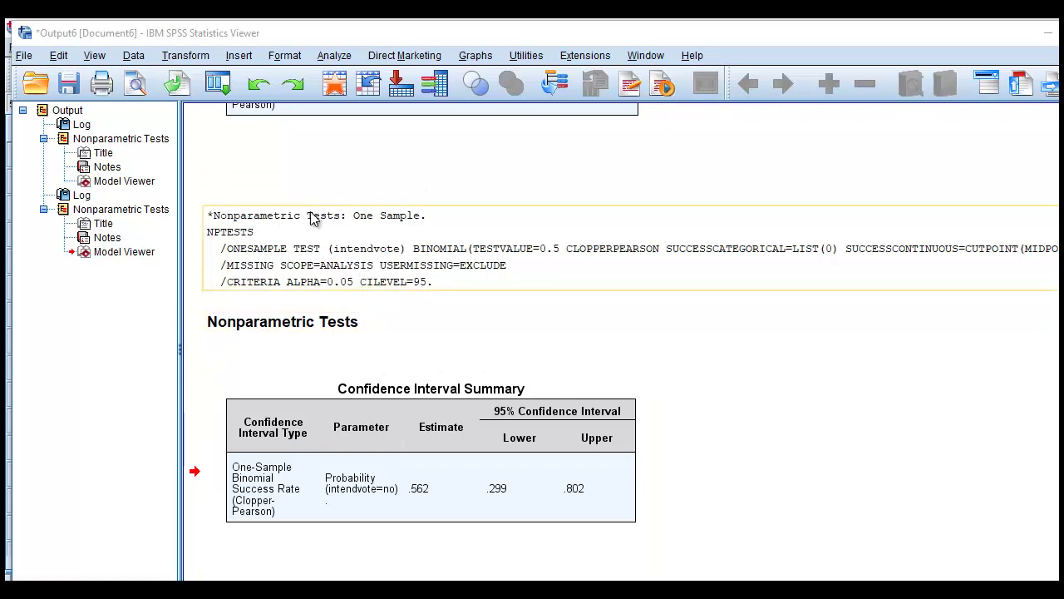
click(60, 55)
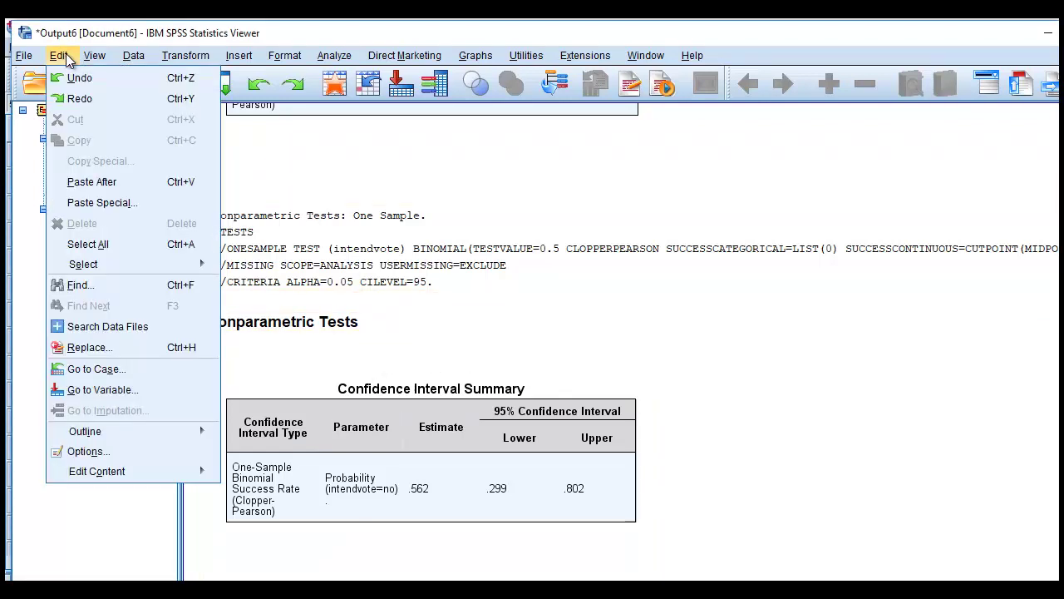
In Options' Output tab, set nonparametric output display to Pivot tables and charts and apply.
click(157, 450)
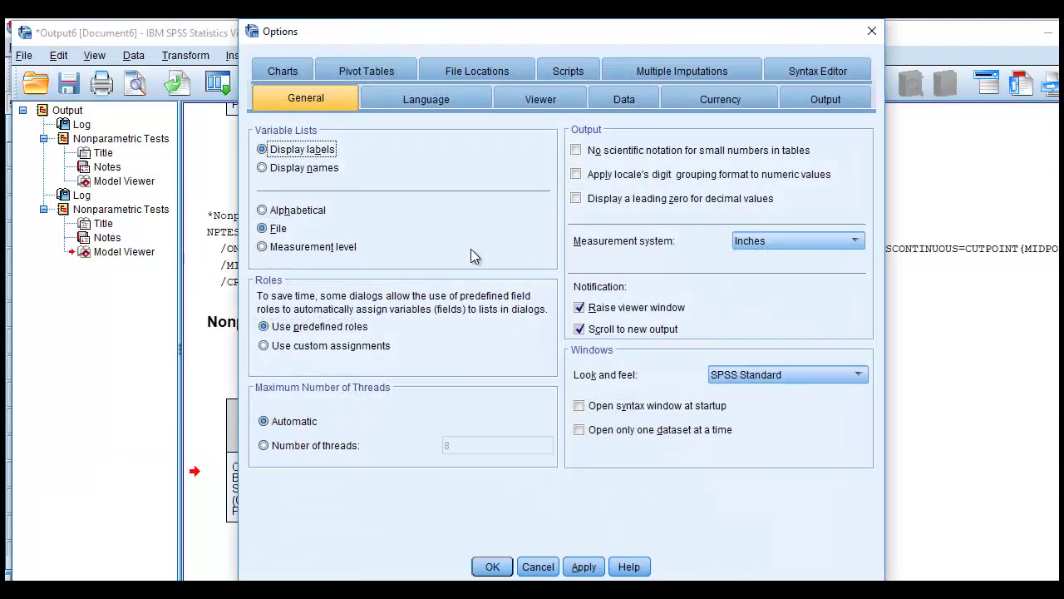
click(826, 100)
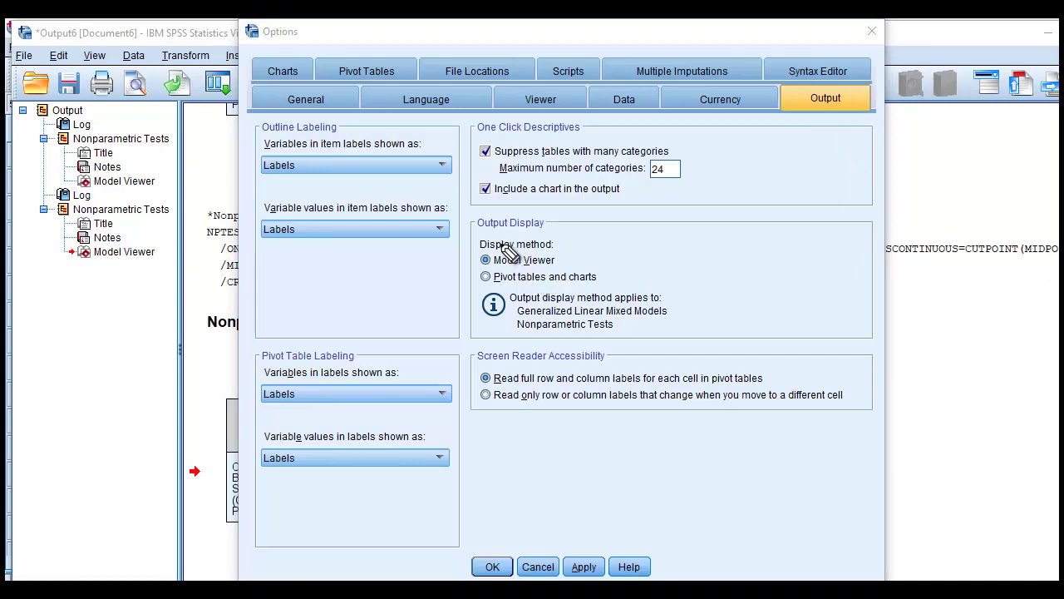
drag(491, 270, 553, 266)
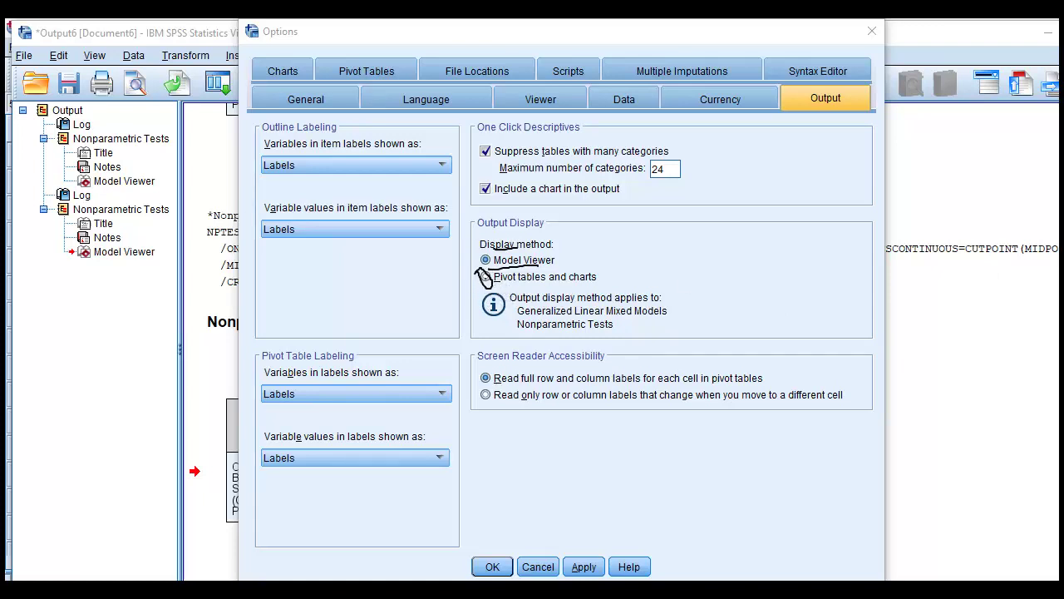
click(487, 277)
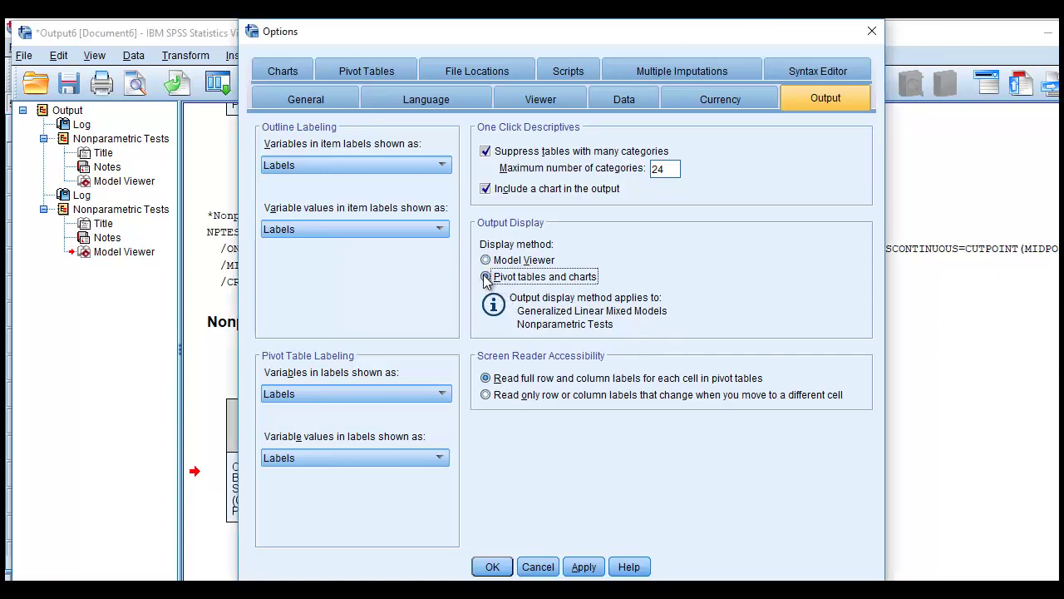
click(495, 567)
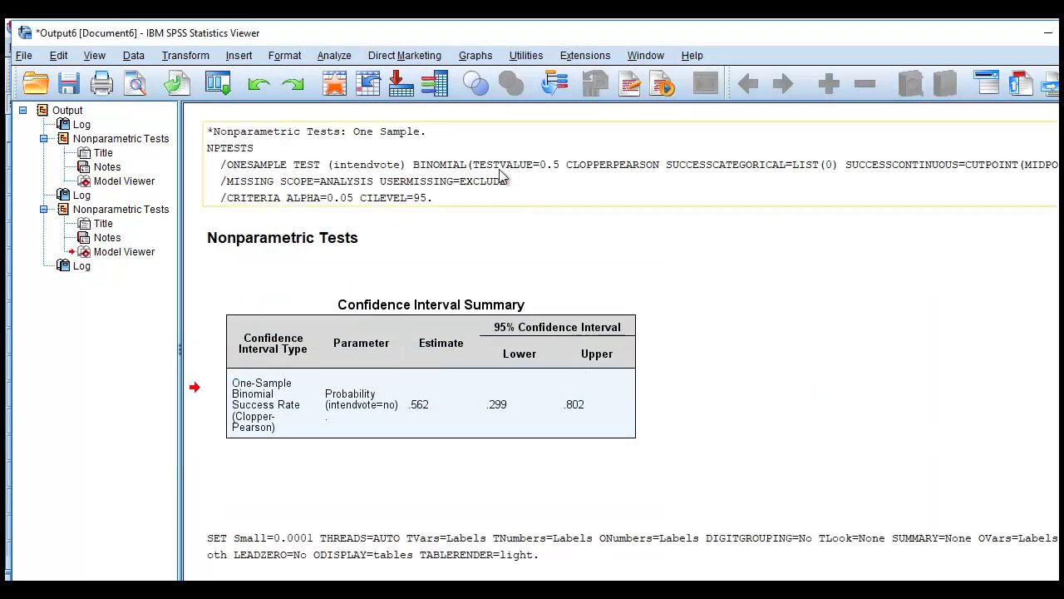
Rerun the One Sample nonparametric binomial test, keeping the existing binomial options unchanged.
click(336, 55)
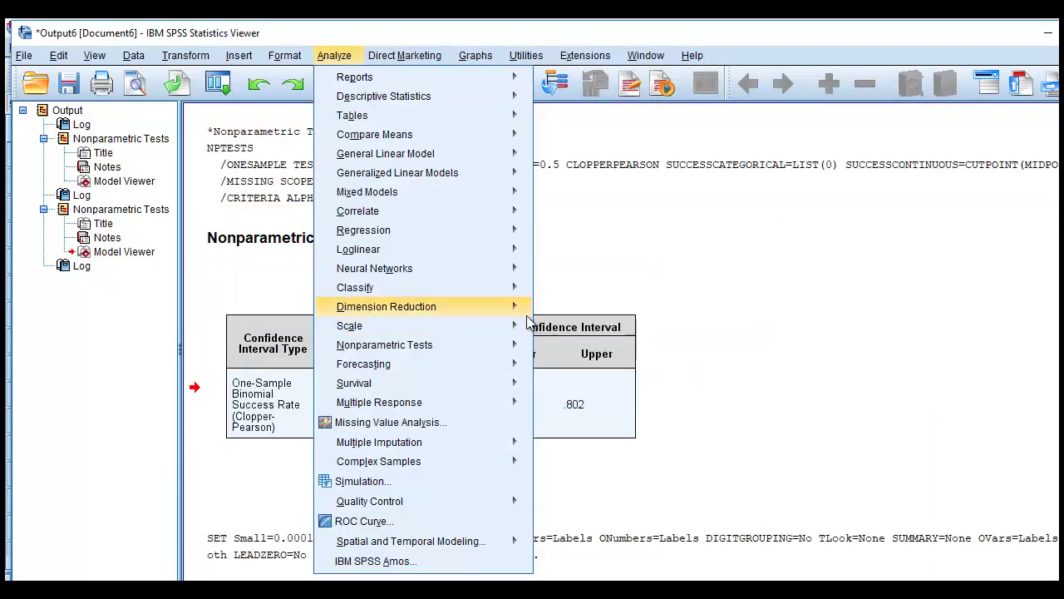
mouse_move(528, 313)
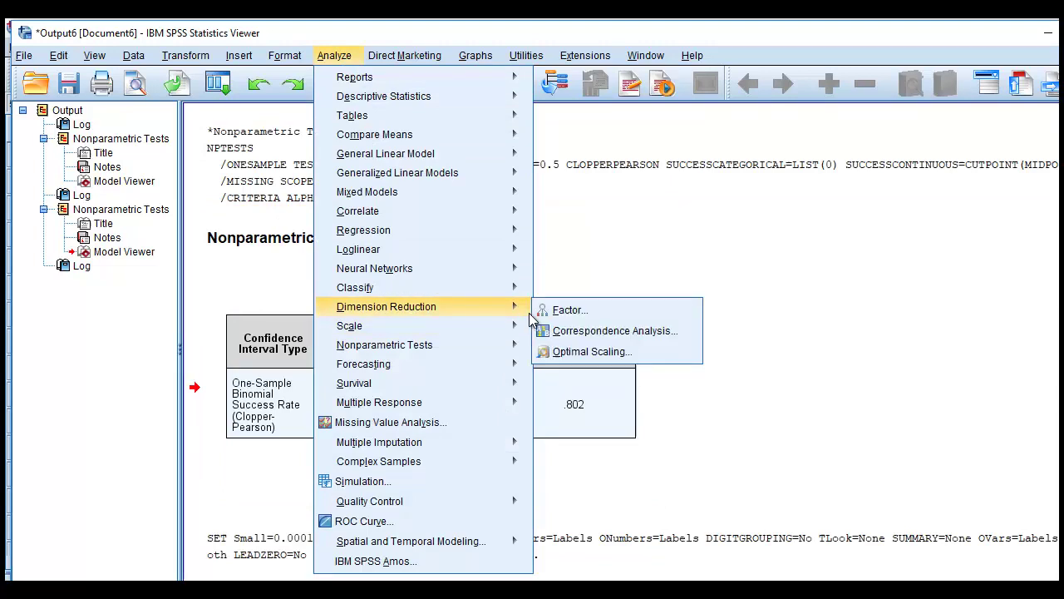
mouse_move(511, 351)
click(582, 350)
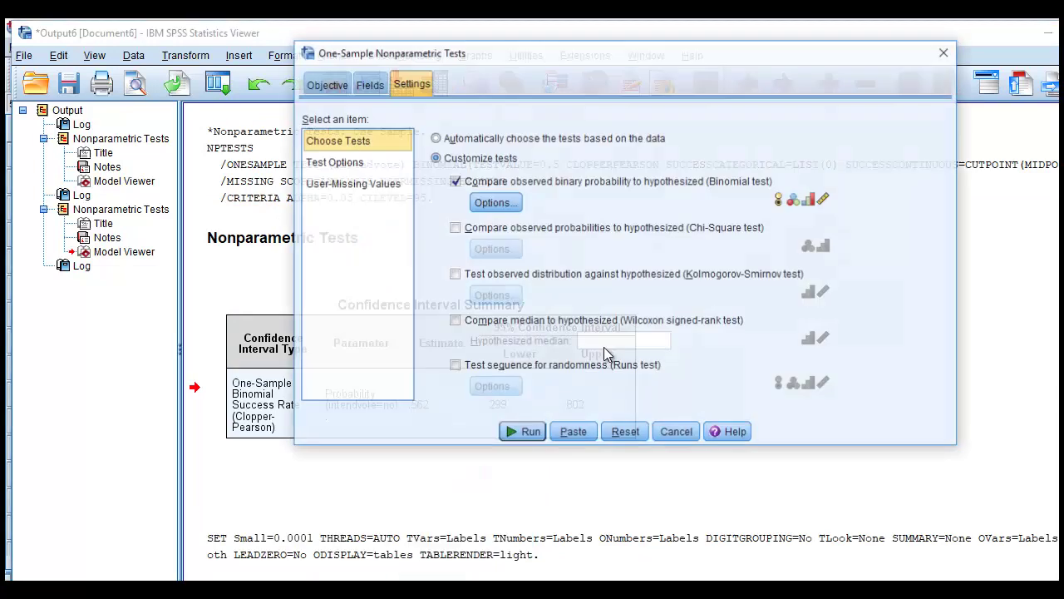
click(492, 202)
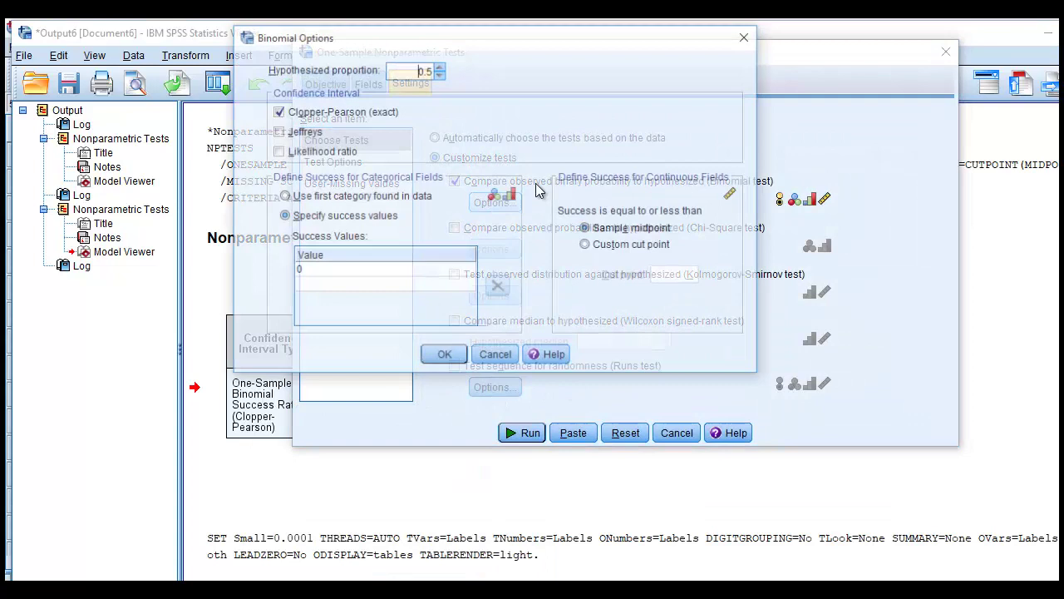
click(444, 356)
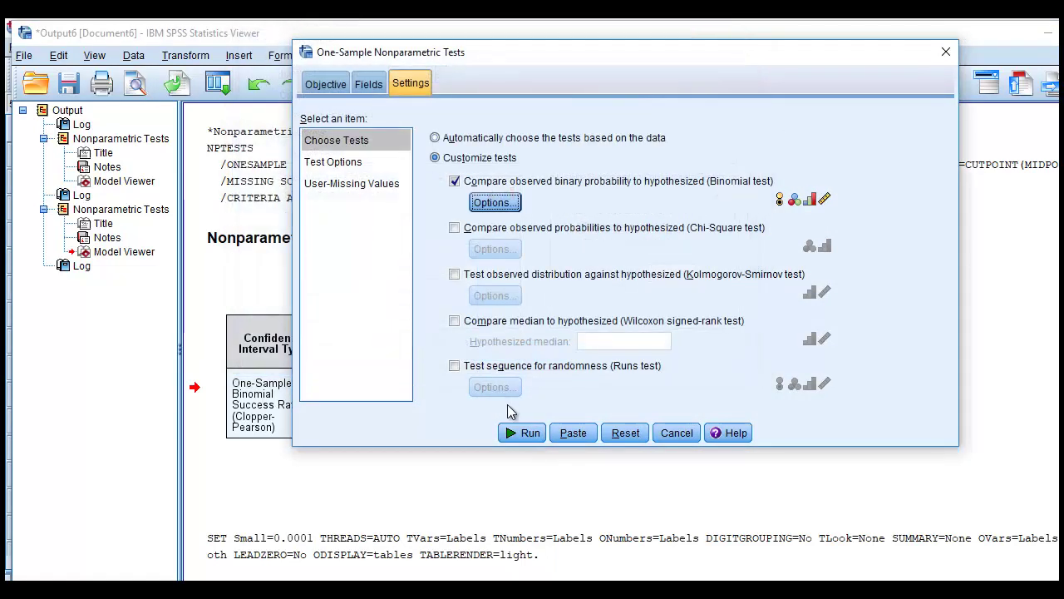
click(510, 432)
scroll(642, 376, down, 3)
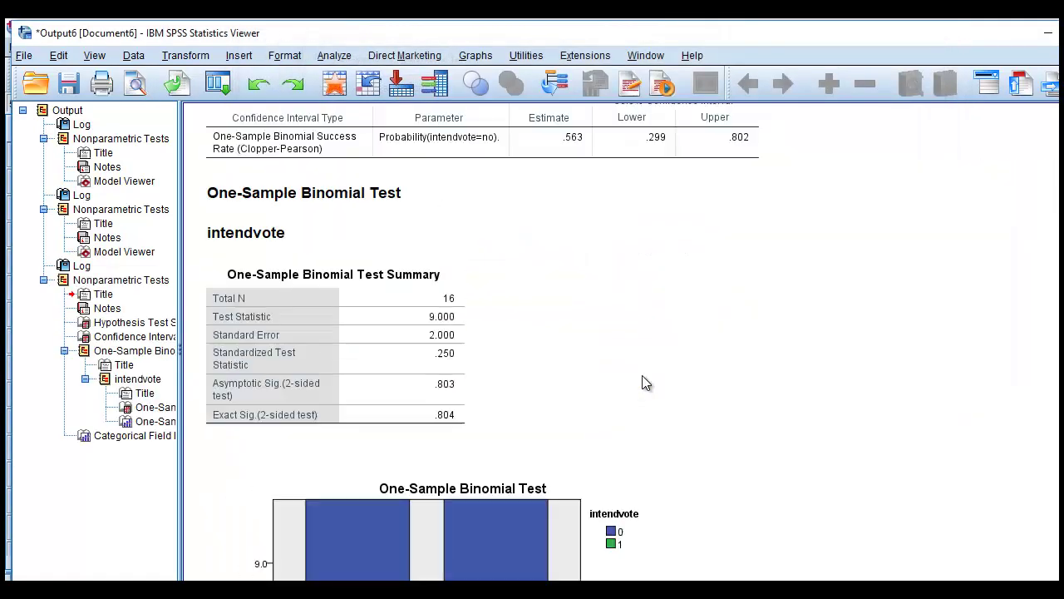
scroll(642, 375, up, 4)
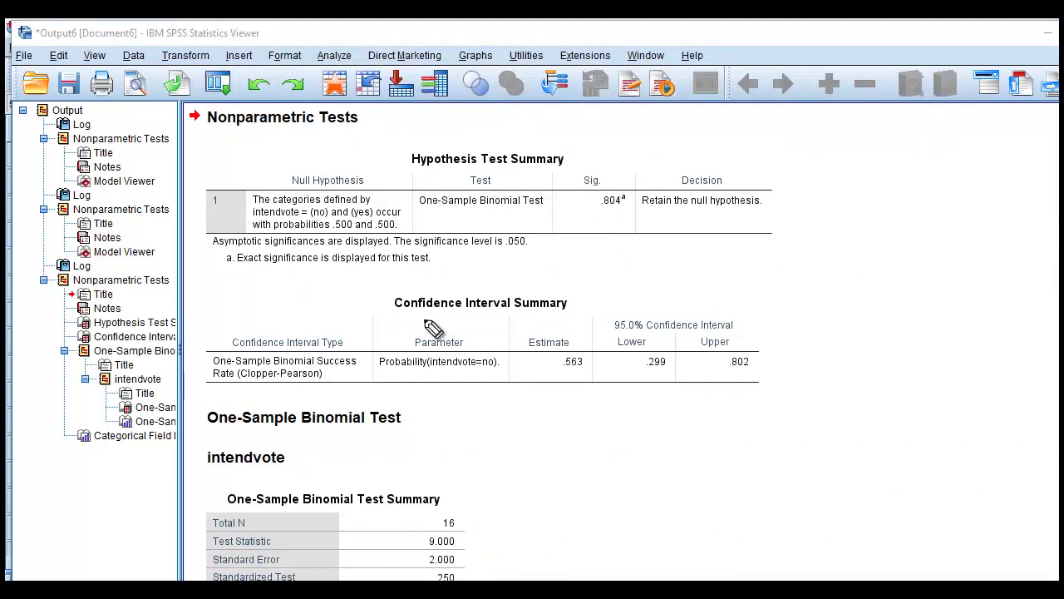
drag(424, 320, 540, 314)
mouse_move(585, 357)
mouse_down()
mouse_move(551, 356)
mouse_move(560, 384)
mouse_move(592, 347)
mouse_up()
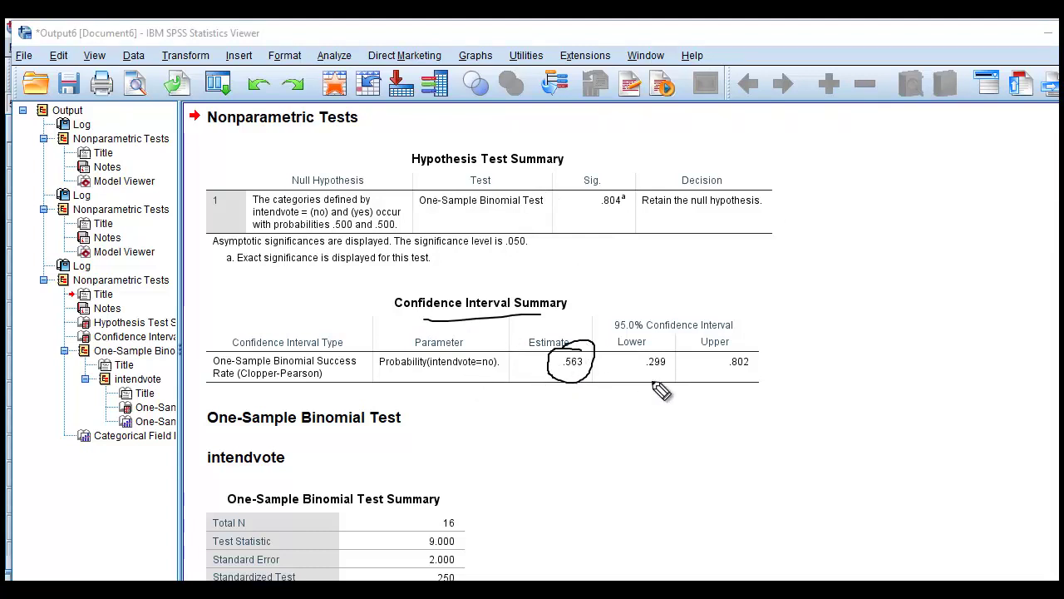
mouse_move(641, 374)
mouse_down()
mouse_move(754, 383)
mouse_move(771, 344)
mouse_move(666, 339)
mouse_move(571, 359)
mouse_move(664, 380)
mouse_up()
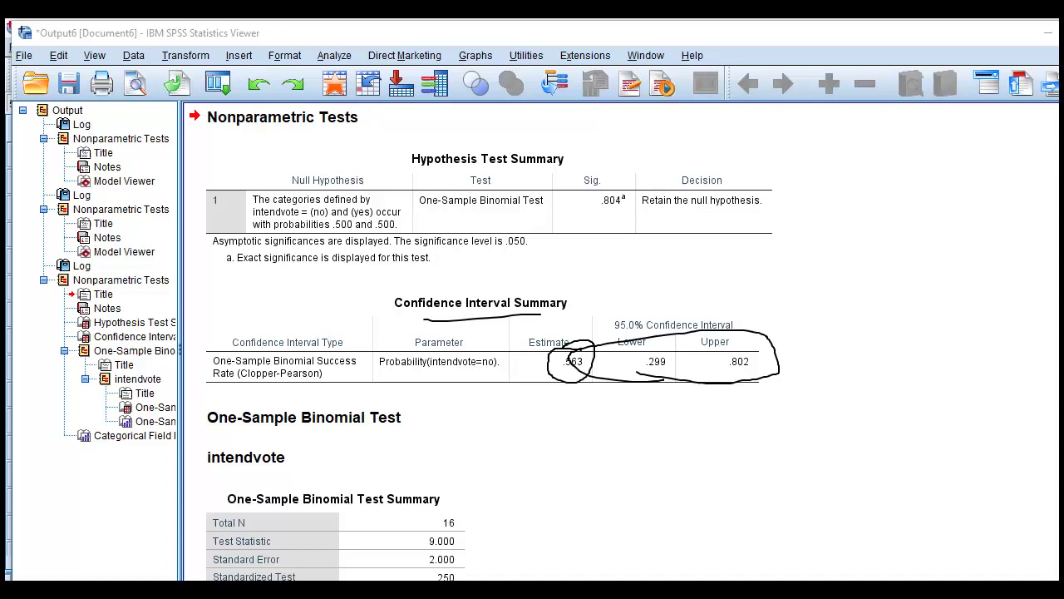
key(Escape)
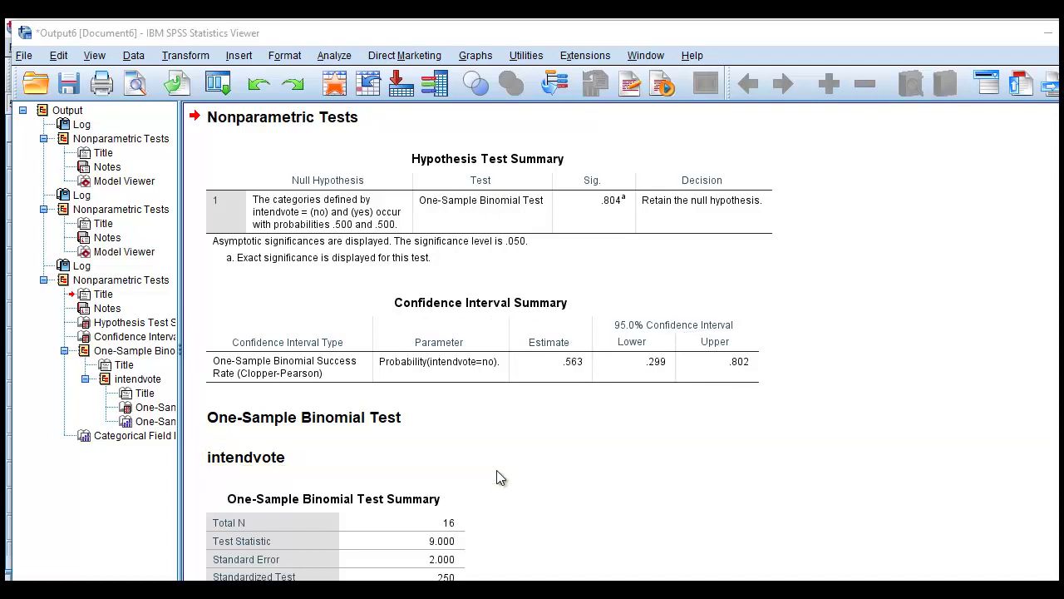
scroll(497, 470, down, 2)
click(736, 298)
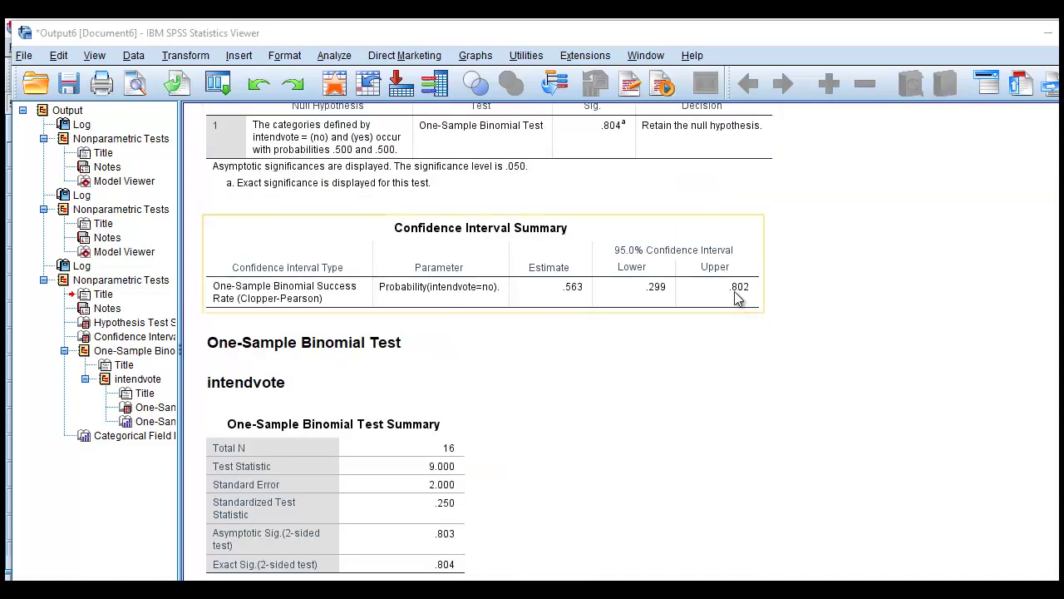
scroll(736, 297, up, 3)
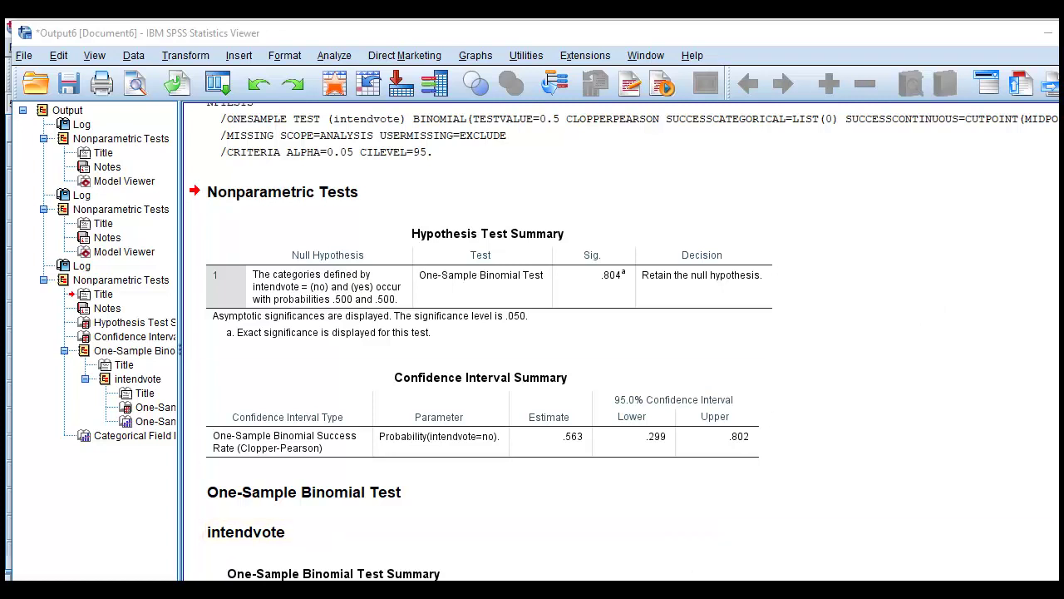
click(509, 298)
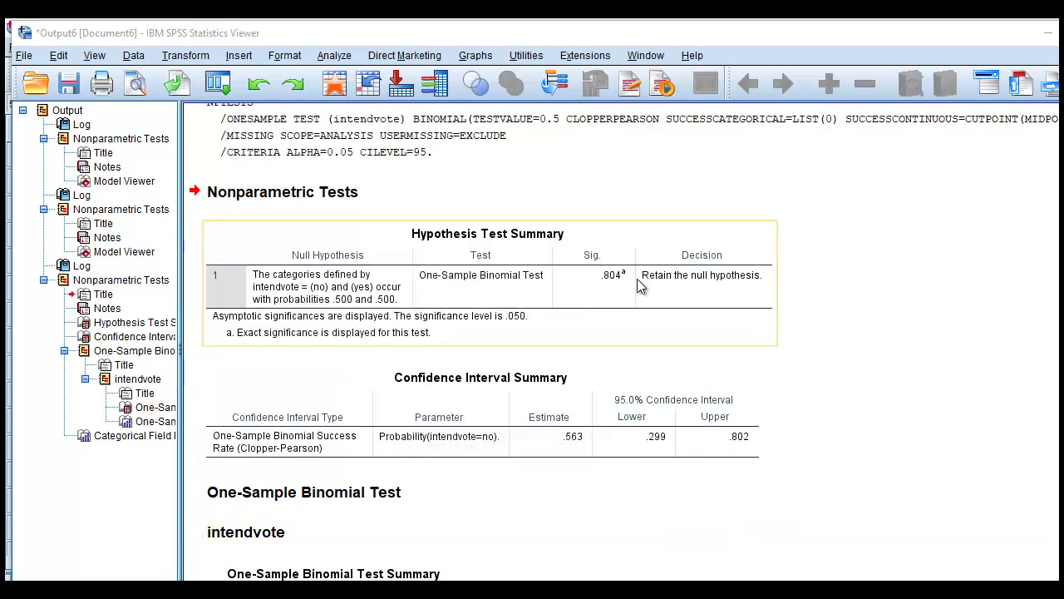
Rerun the One Sample nonparametric test with the confidence interval set to 99.0%.
click(350, 54)
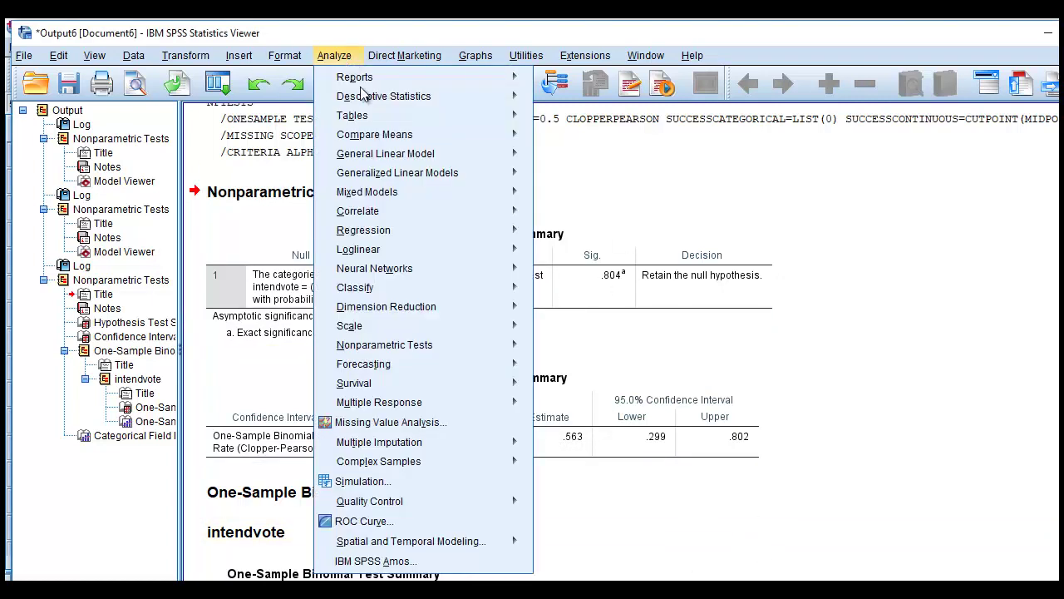
mouse_move(493, 346)
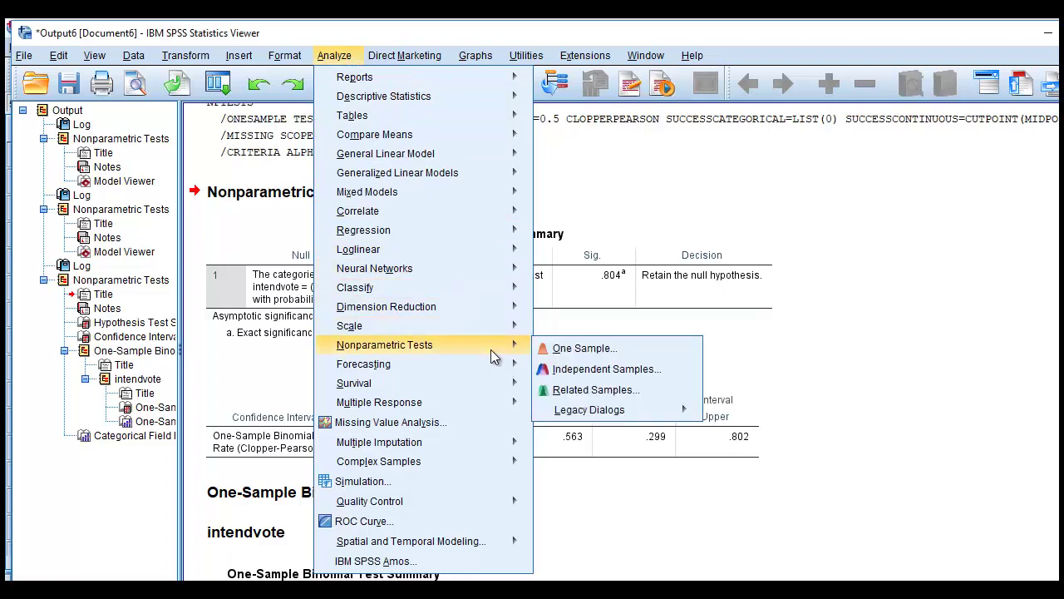
click(573, 349)
click(369, 163)
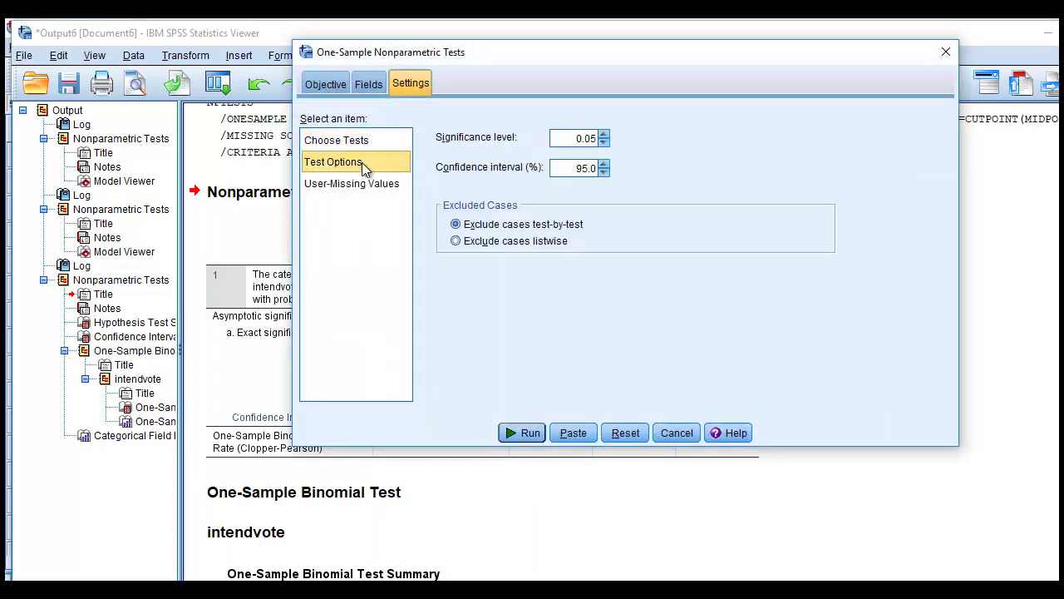
click(605, 164)
click(604, 164)
click(604, 164)
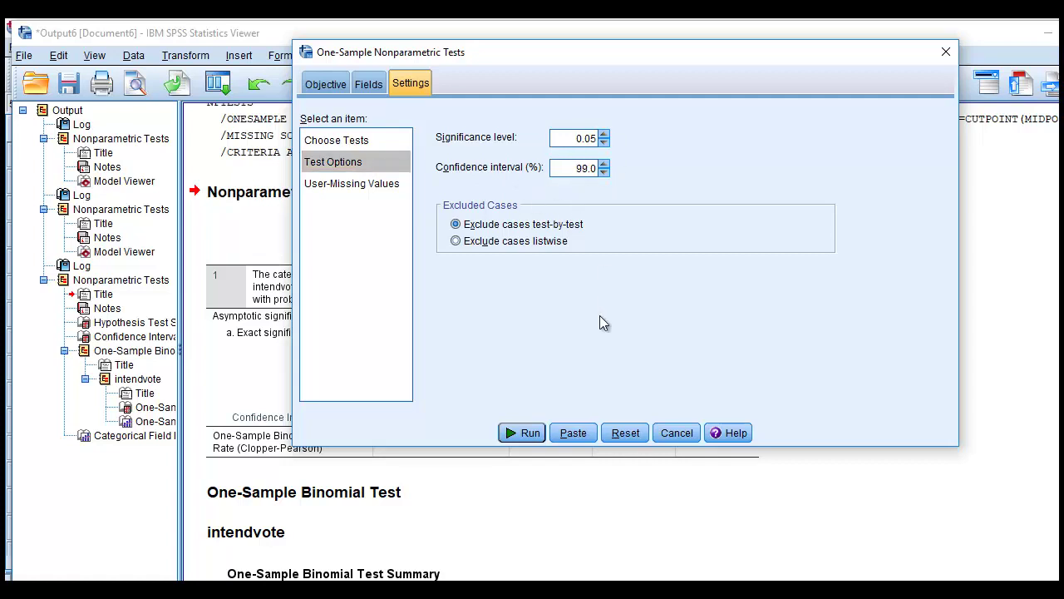
click(529, 433)
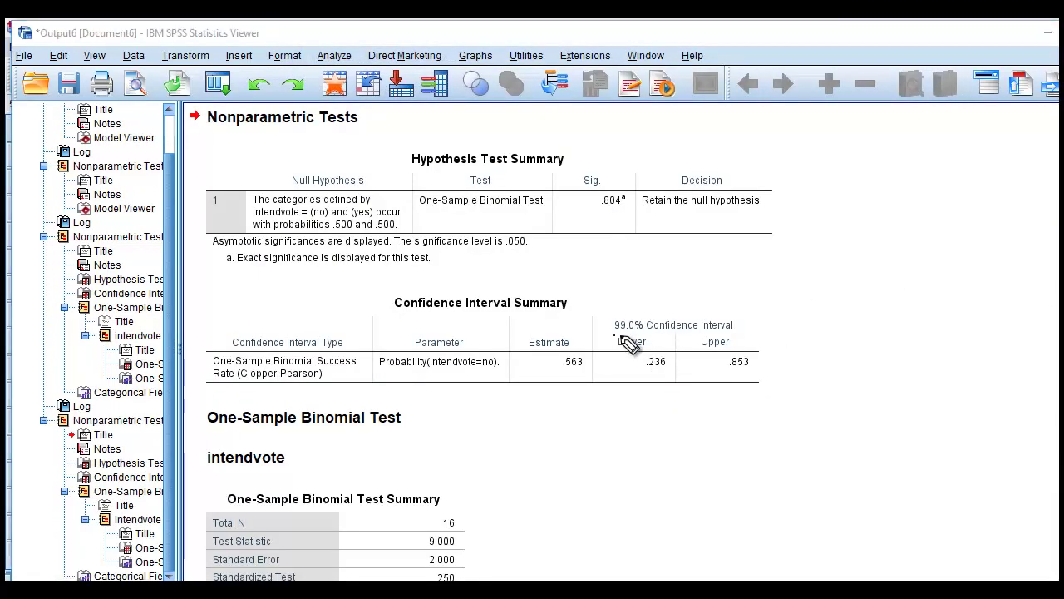
mouse_move(618, 336)
mouse_down()
mouse_move(733, 327)
mouse_move(759, 305)
mouse_move(638, 302)
mouse_move(623, 344)
mouse_up()
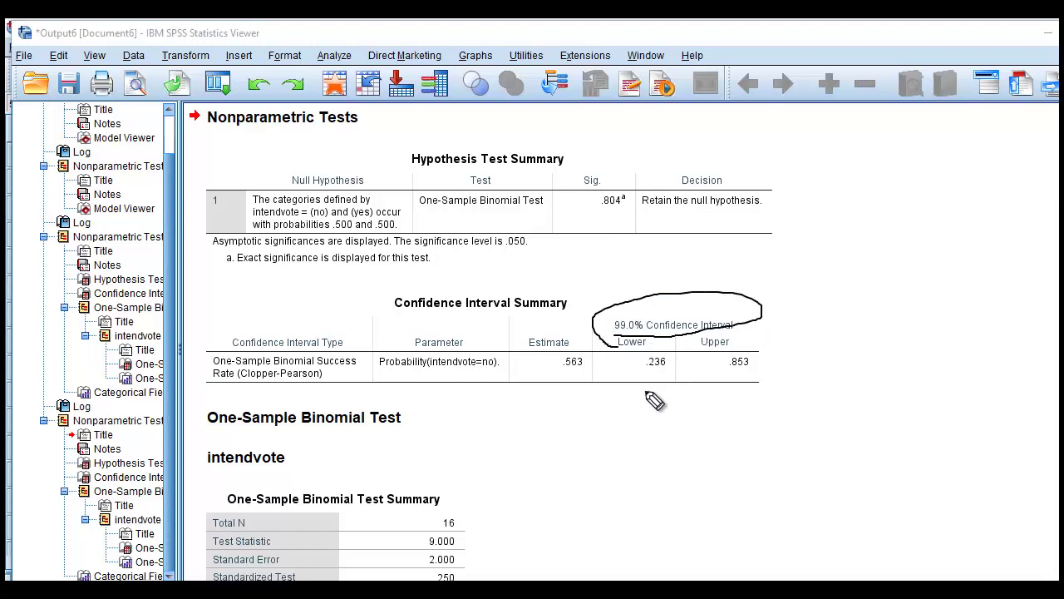
mouse_move(653, 380)
mouse_down()
mouse_move(743, 394)
mouse_move(751, 341)
mouse_move(632, 375)
mouse_move(545, 360)
mouse_up()
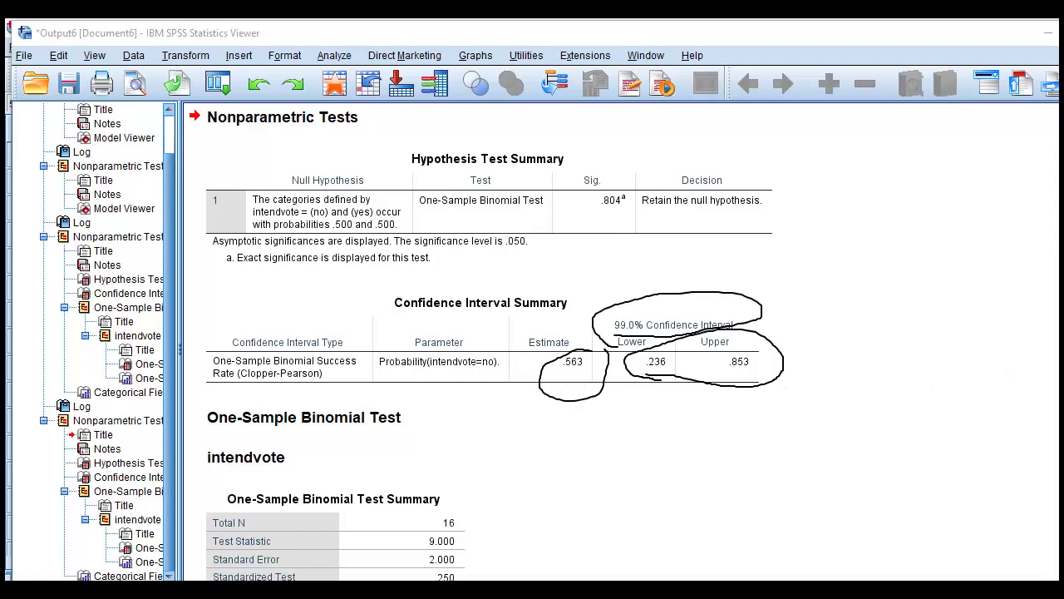
key(Escape)
click(602, 321)
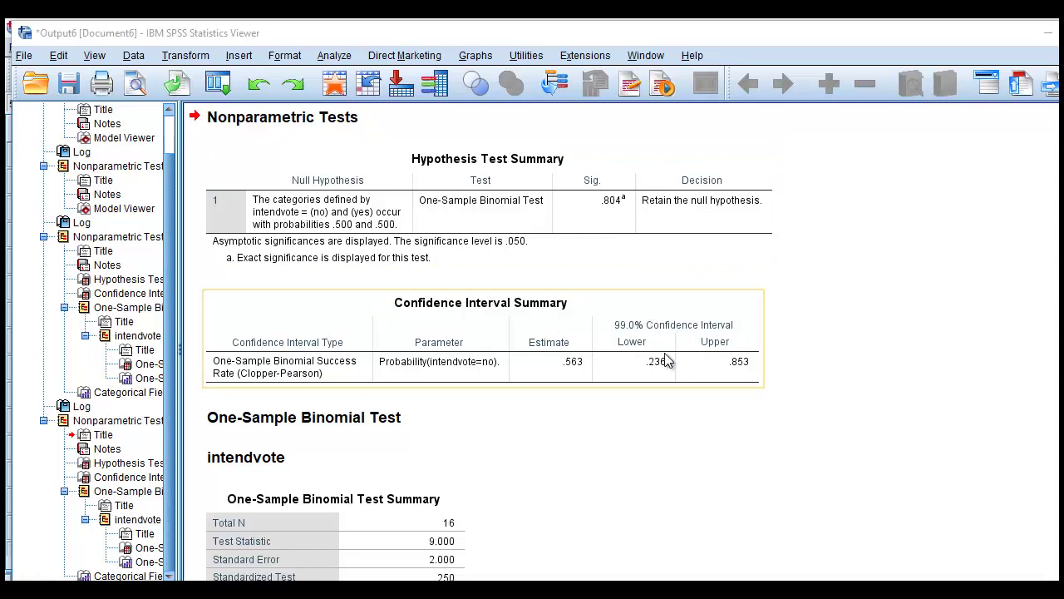
click(786, 443)
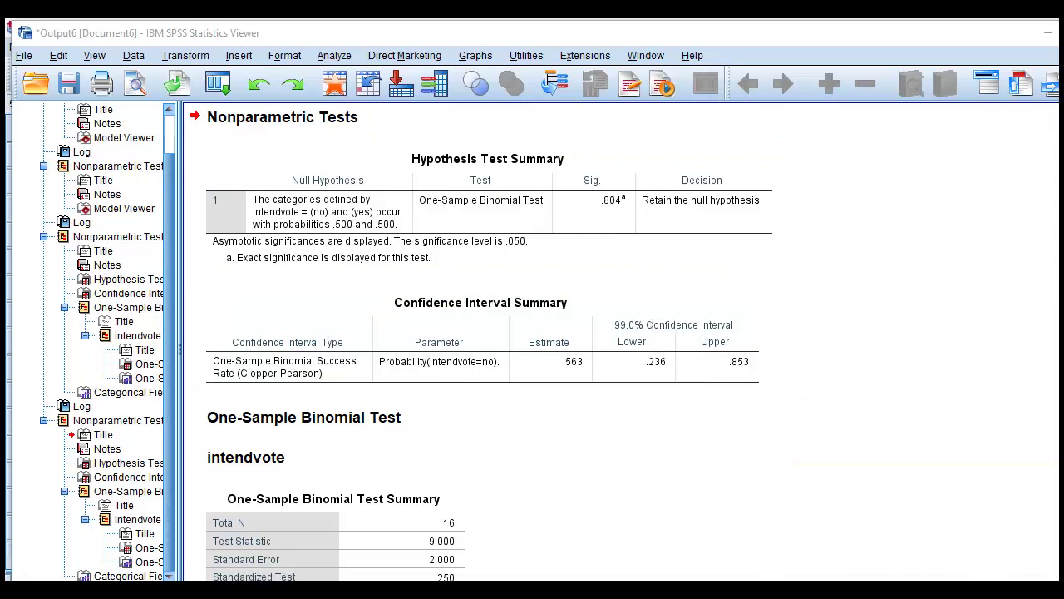
click(507, 306)
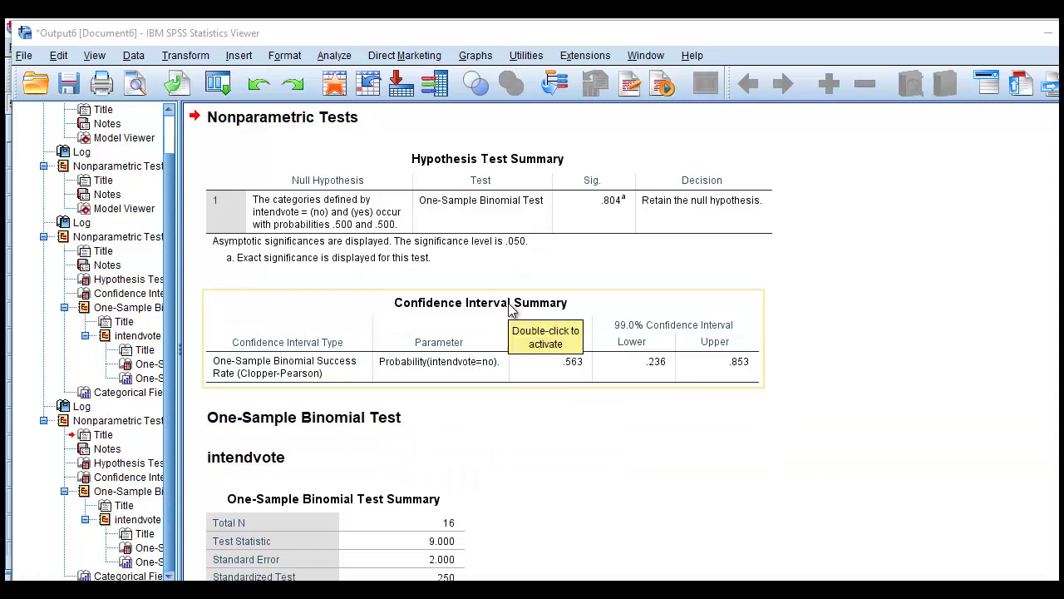
click(875, 337)
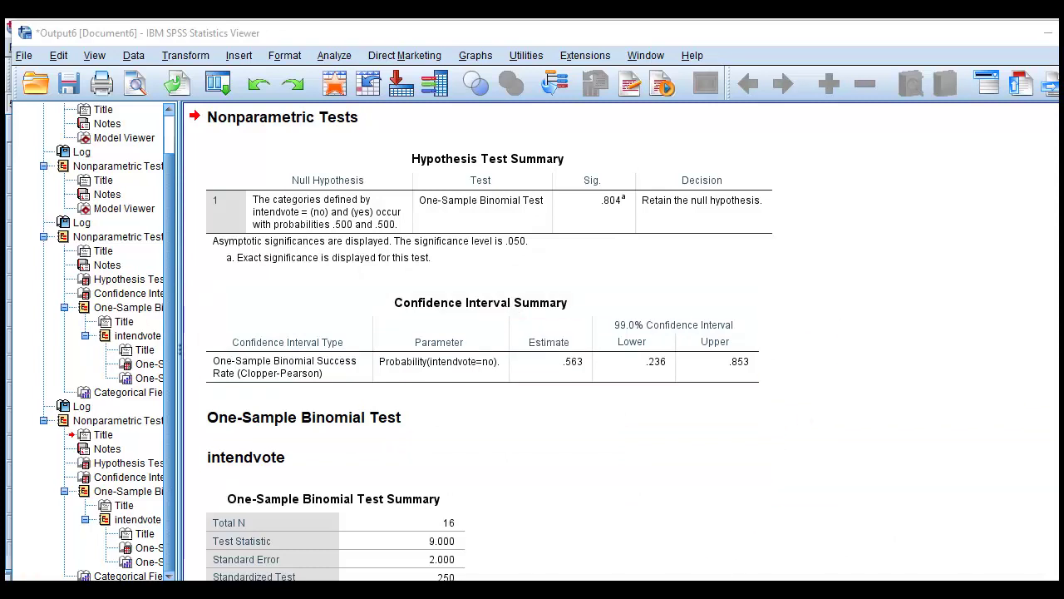
click(508, 299)
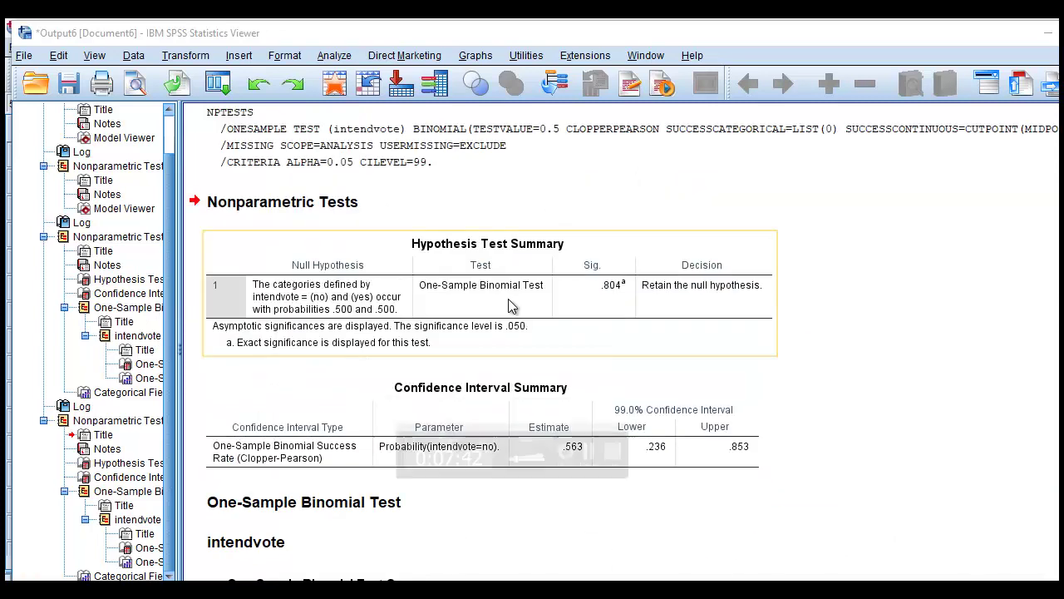
click(891, 284)
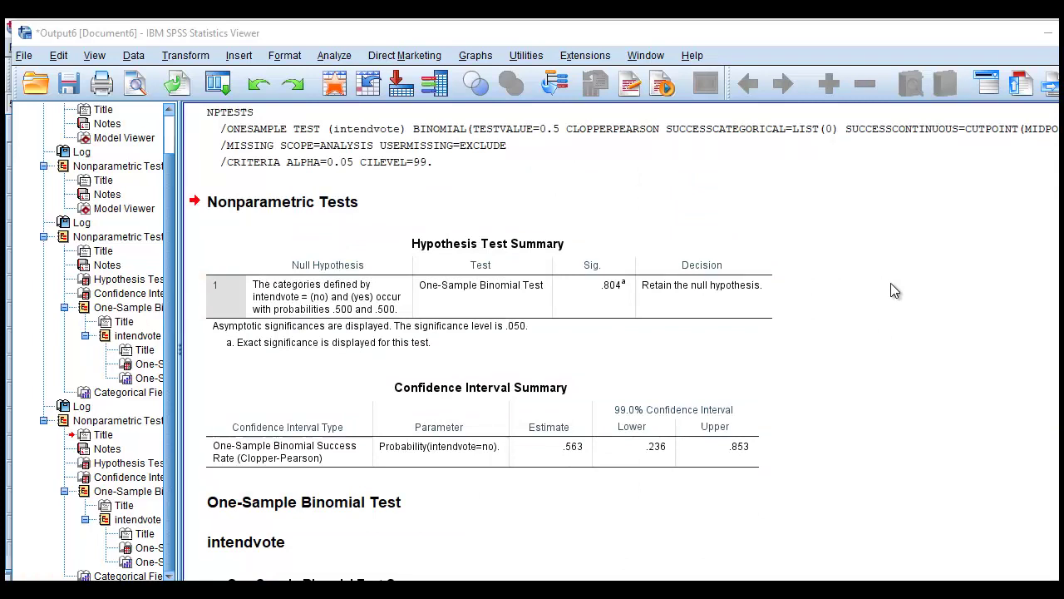
Move past the Confidence Interval Summary and binomial test chart to the intendvote counts chart.
scroll(890, 289, down, 5)
click(590, 232)
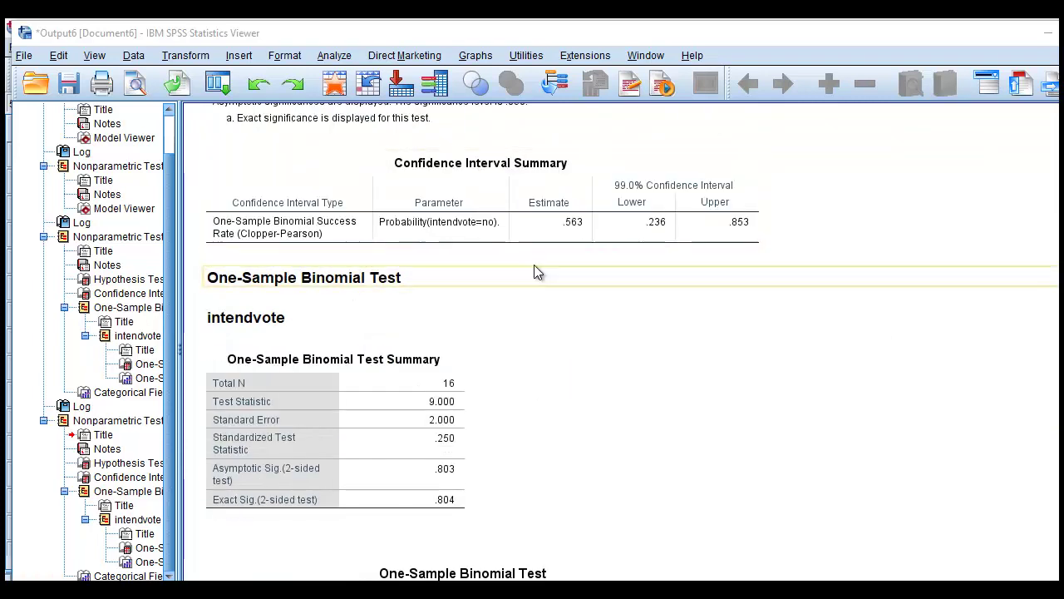
scroll(783, 271, down, 8)
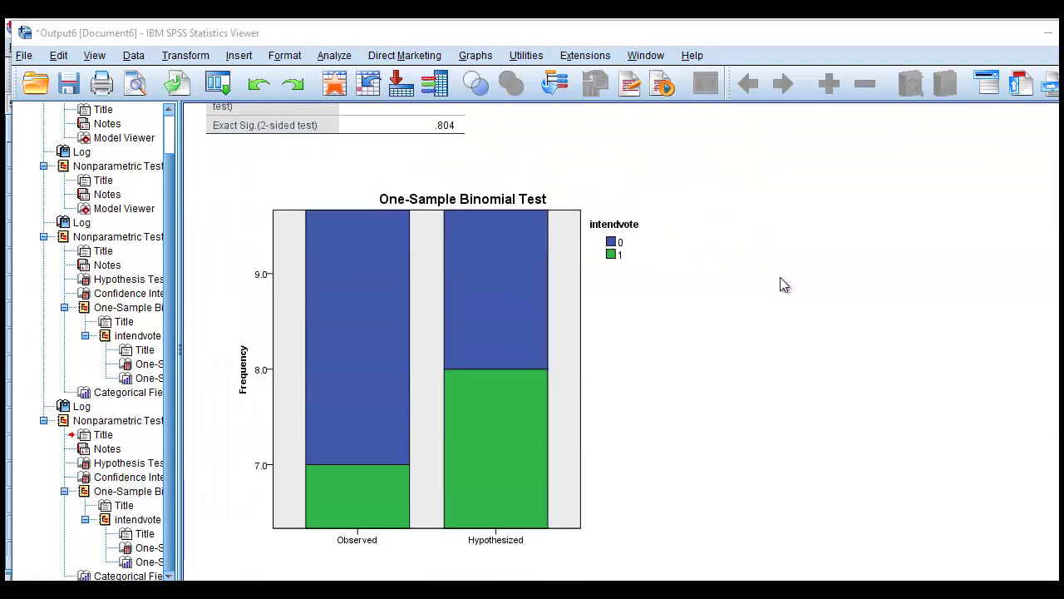
click(474, 273)
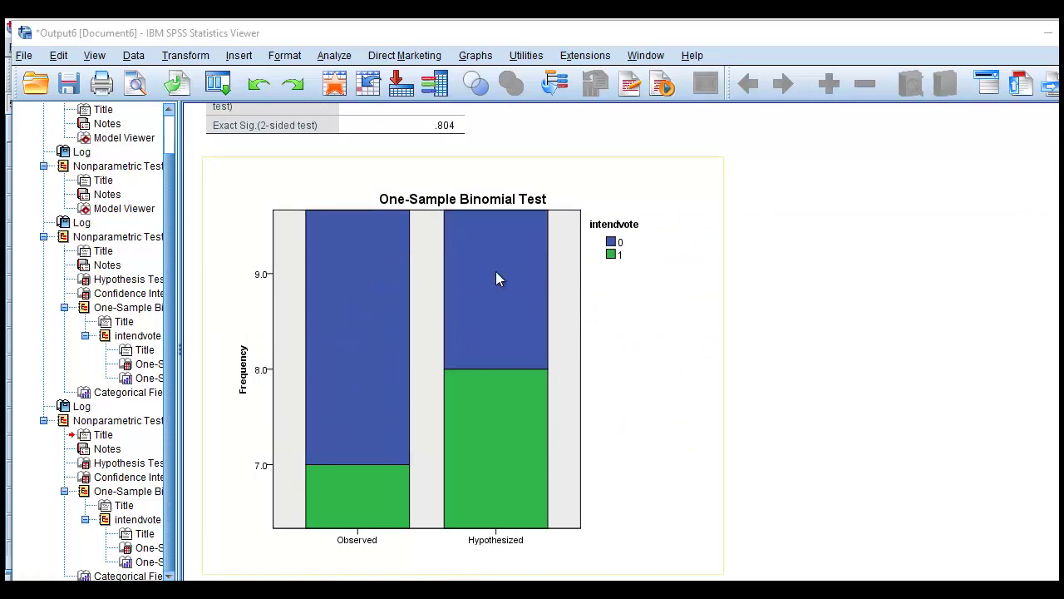
scroll(606, 308, down, 10)
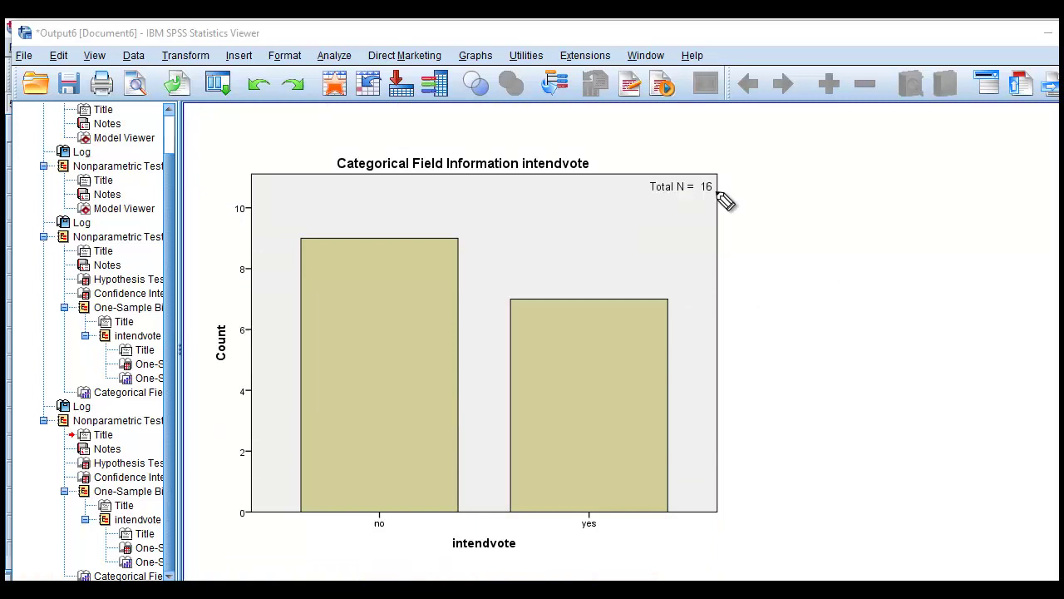
drag(729, 174, 777, 171)
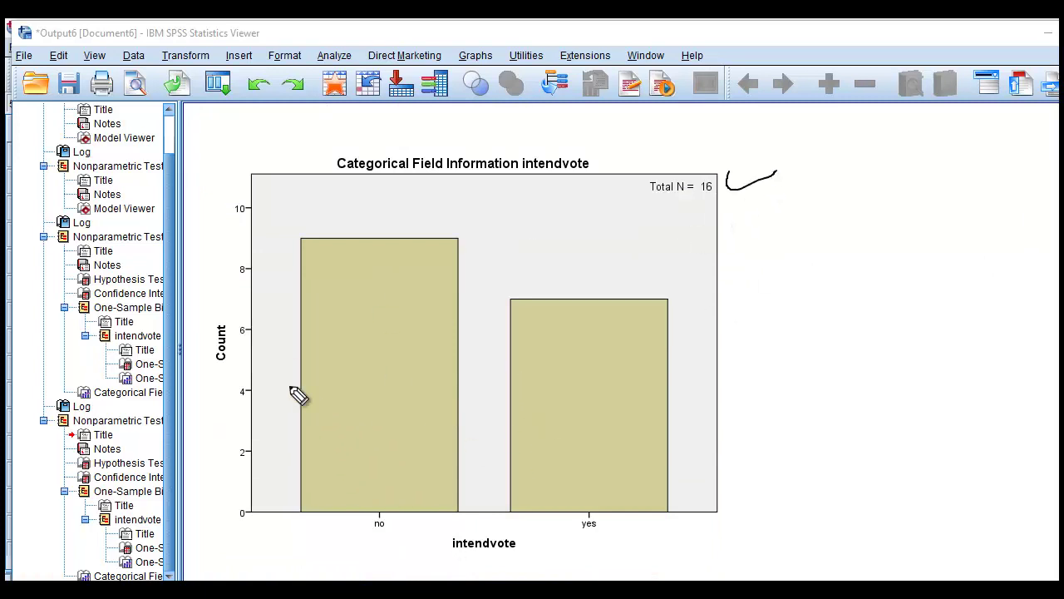
drag(372, 533, 408, 535)
drag(556, 538, 605, 540)
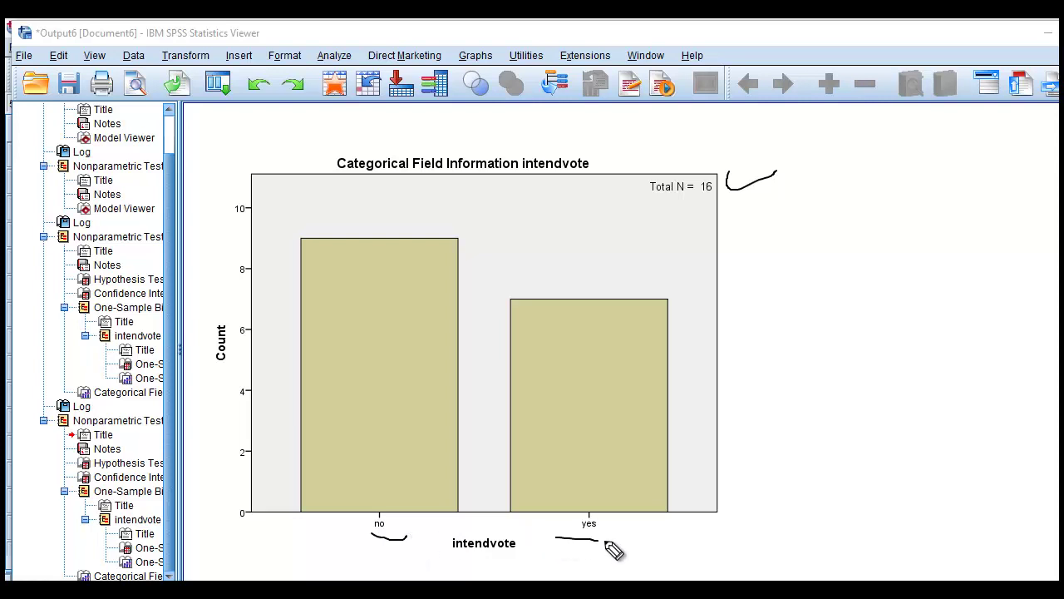